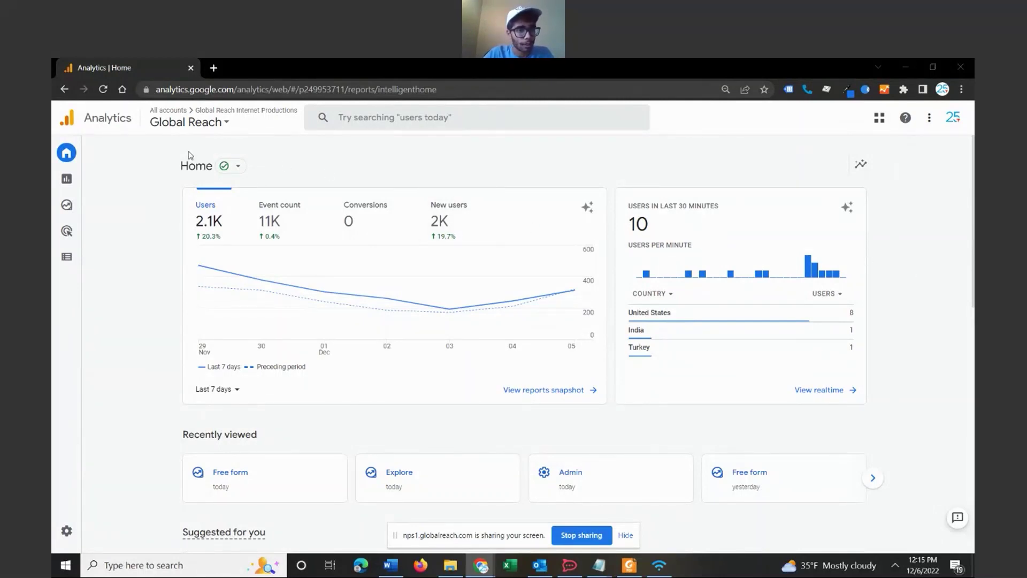
Open Explorations and browse the template carousel forward and back
{"action": "left_click", "coordinate": [67, 205]}
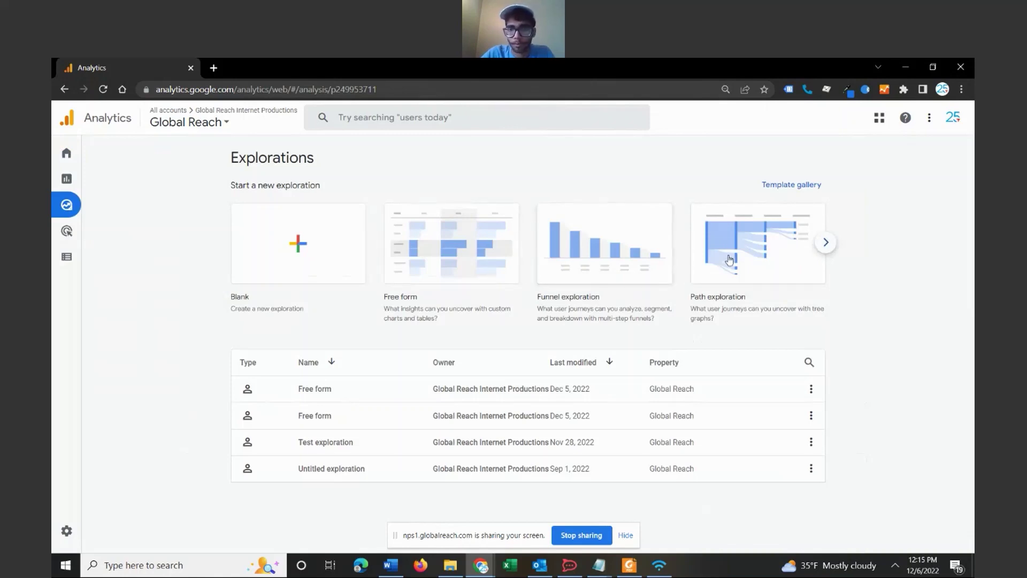
{"action": "left_click", "coordinate": [818, 244]}
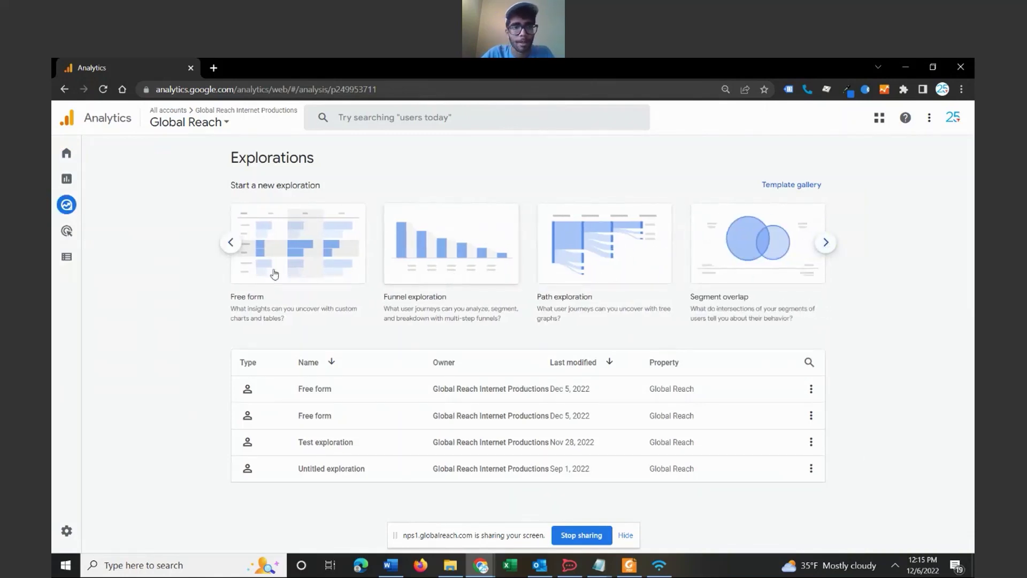
{"action": "left_click", "coordinate": [232, 249]}
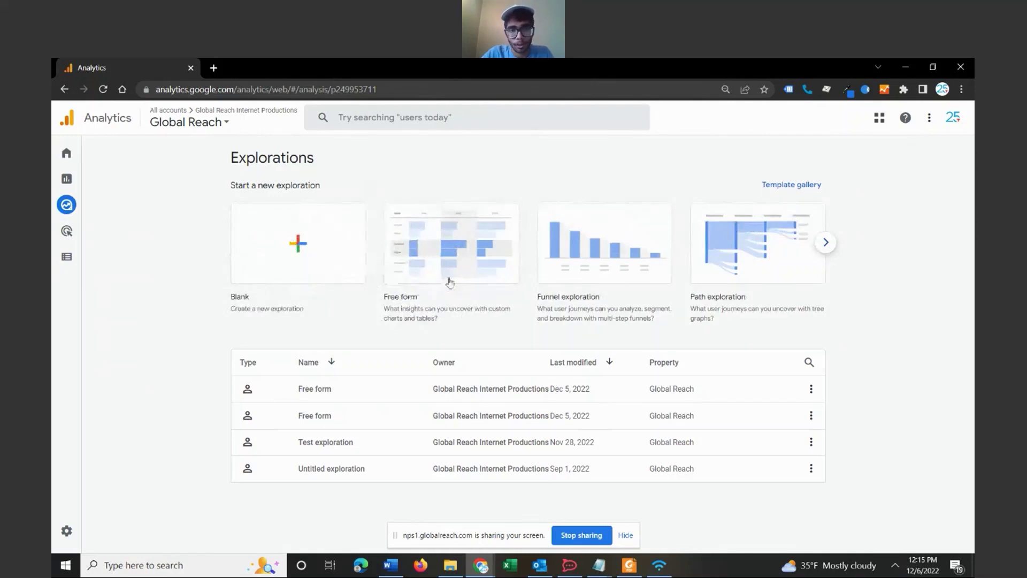
Start a new Free form exploration and glance at the US segment options
{"action": "left_click", "coordinate": [444, 251]}
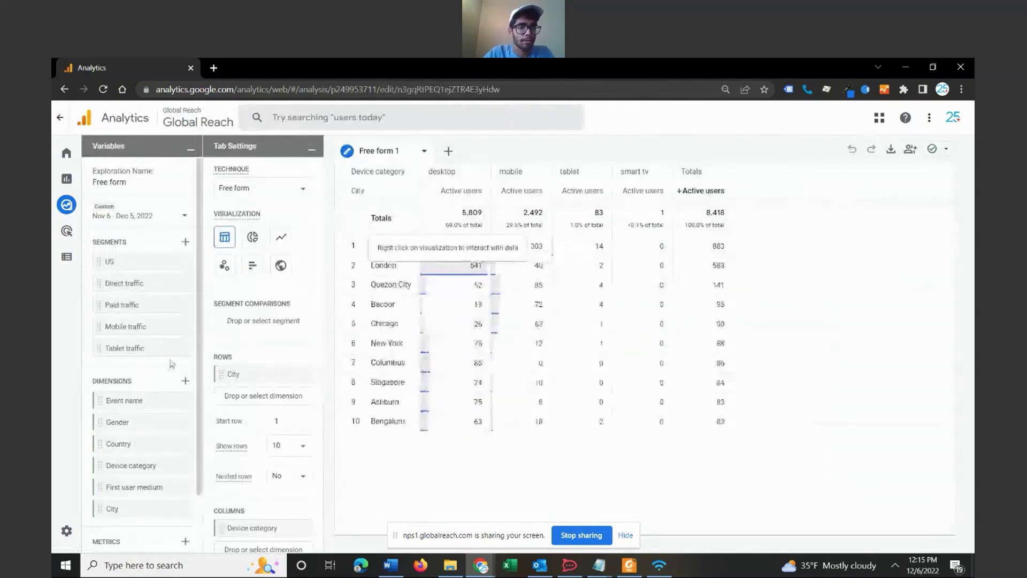
{"action": "scroll", "coordinate": [161, 241], "scroll_direction": "down", "scroll_amount": 1}
{"action": "left_click", "coordinate": [182, 193]}
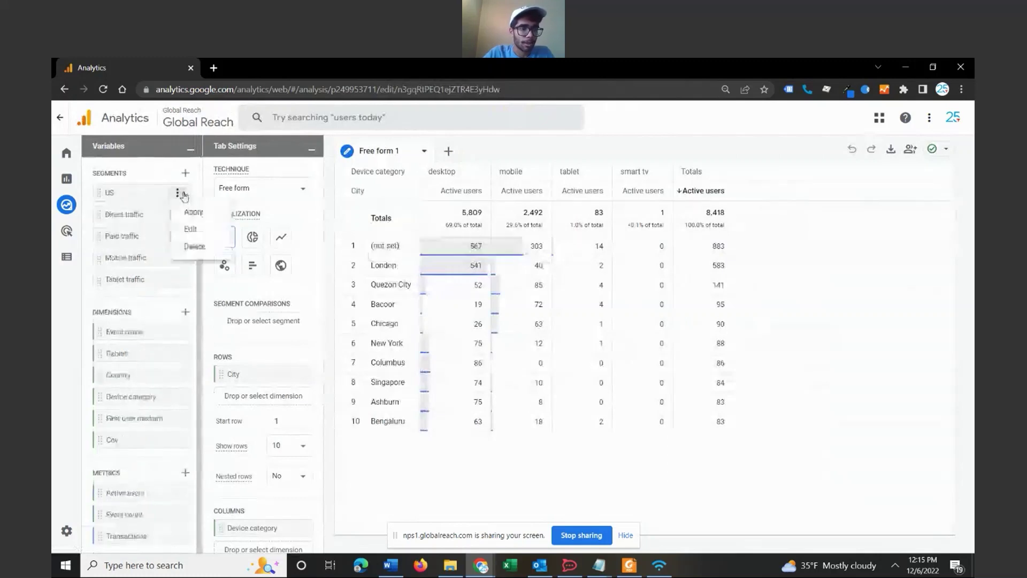
{"action": "left_click", "coordinate": [172, 319]}
{"action": "scroll", "coordinate": [180, 342], "scroll_direction": "up", "scroll_amount": 1}
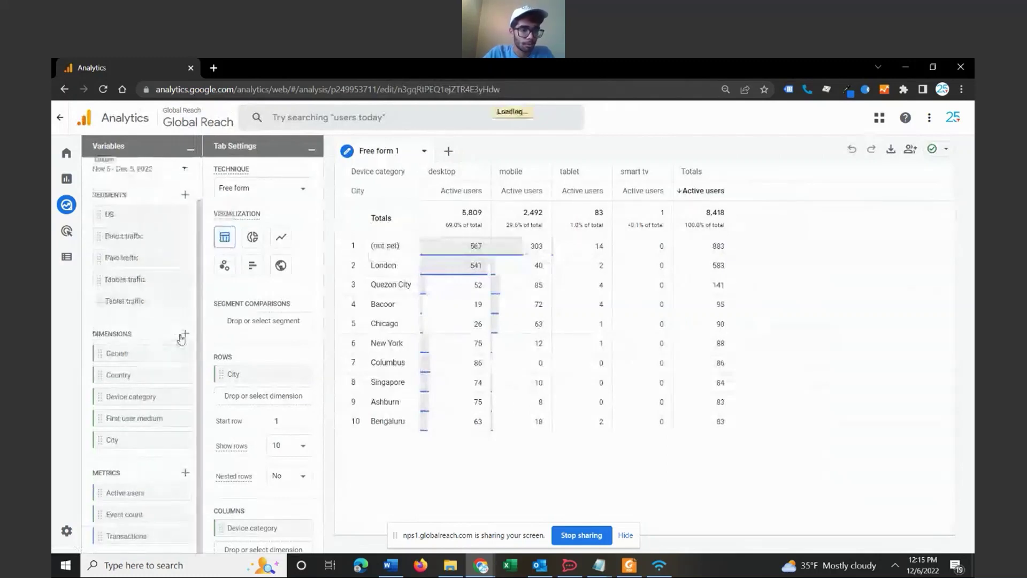
Remove Country, Device category, First user medium and City, then Active users, Transactions and Event count
{"action": "left_click", "coordinate": [177, 375]}
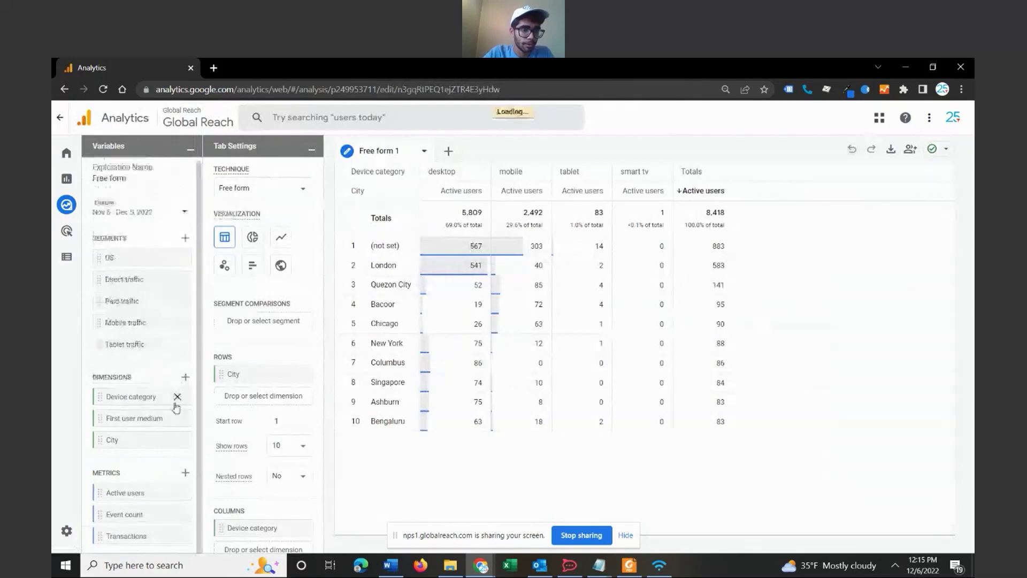
{"action": "left_click", "coordinate": [178, 396]}
{"action": "left_click", "coordinate": [177, 401]}
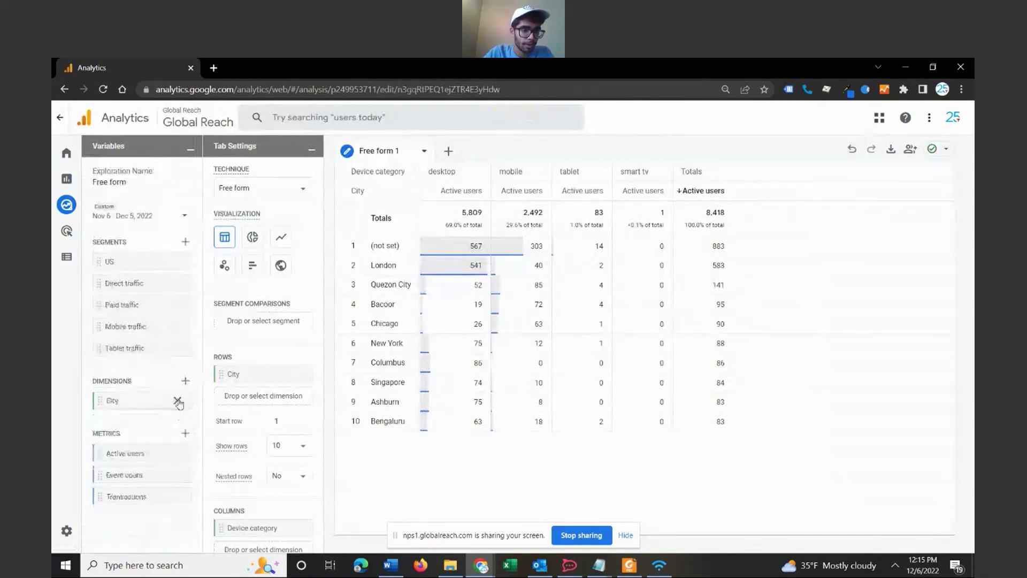
{"action": "left_click", "coordinate": [178, 400]}
{"action": "left_click", "coordinate": [177, 456]}
{"action": "left_click", "coordinate": [178, 476]}
{"action": "left_click", "coordinate": [178, 455]}
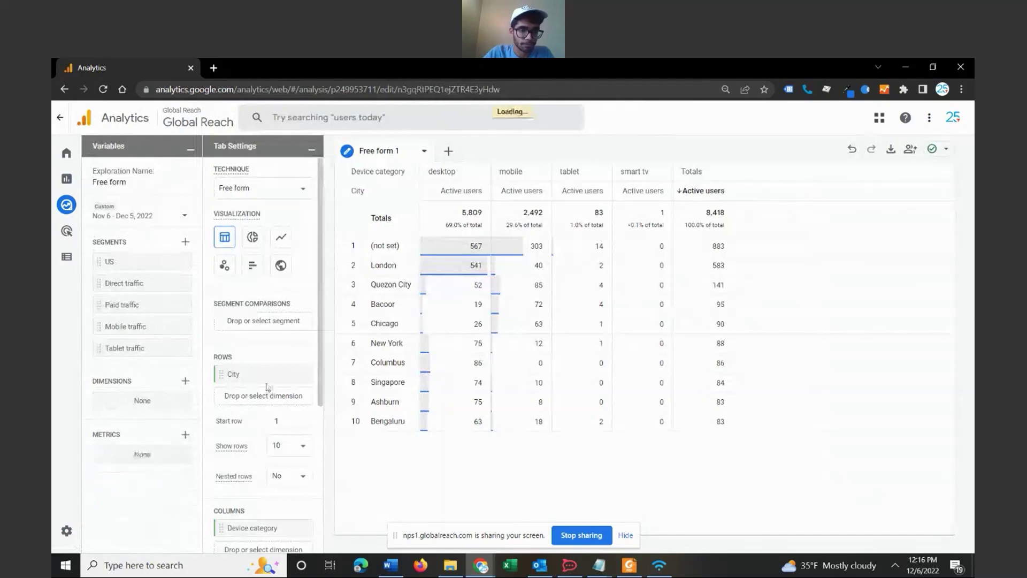
Take City out of Rows, Device category out of Columns and Active users out of Values
{"action": "left_click", "coordinate": [299, 374]}
{"action": "scroll", "coordinate": [300, 374], "scroll_direction": "down", "scroll_amount": 4}
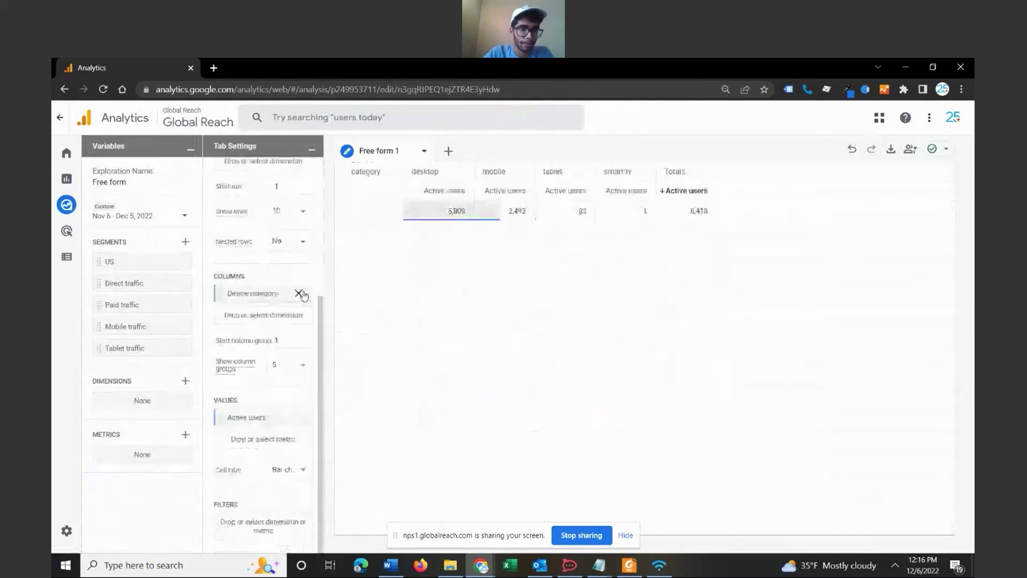
{"action": "left_click", "coordinate": [299, 294]}
{"action": "left_click", "coordinate": [299, 418]}
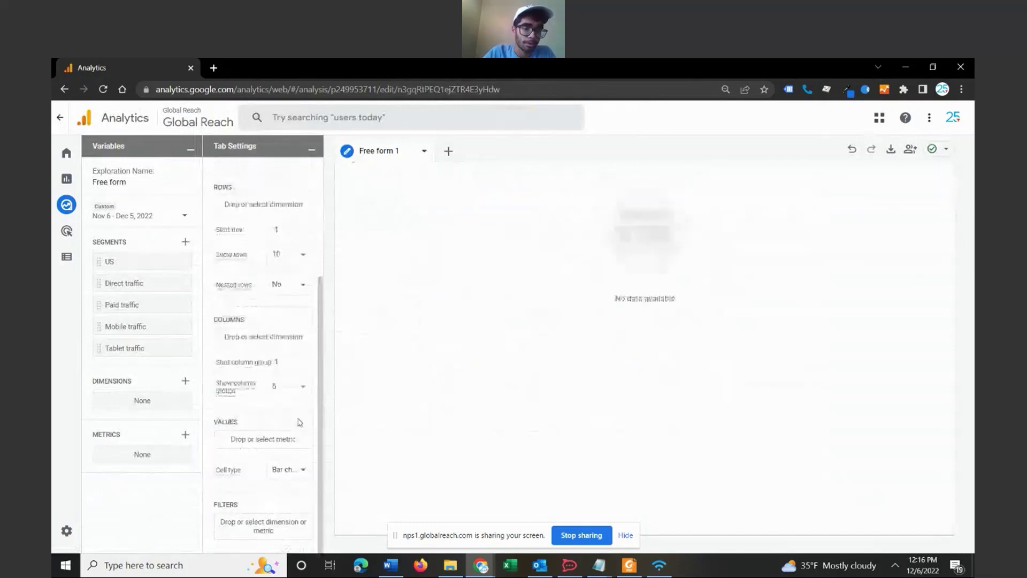
{"action": "scroll", "coordinate": [294, 371], "scroll_direction": "up", "scroll_amount": 4}
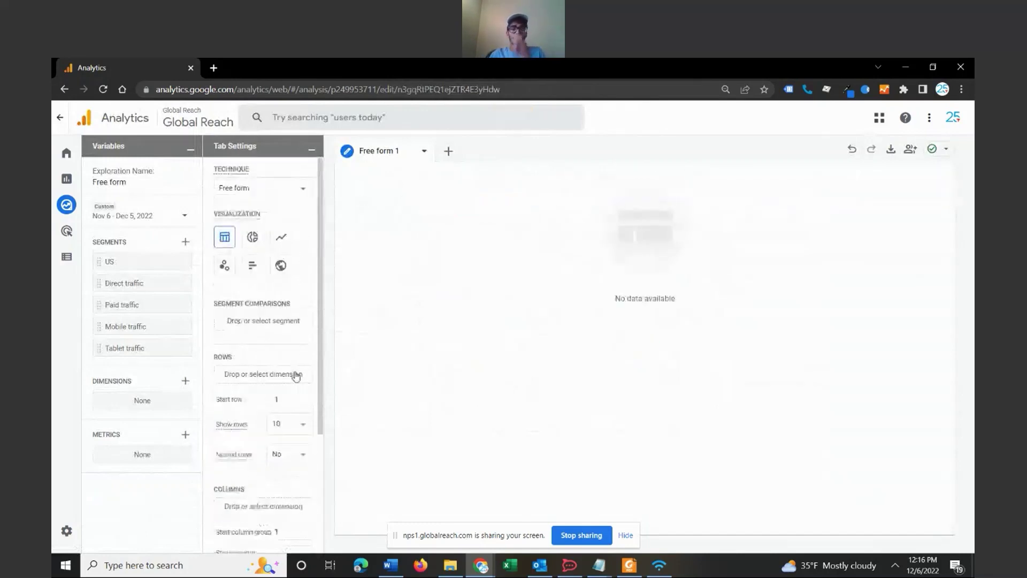
Open the Select dimensions list from the + beside Dimensions
{"action": "left_click", "coordinate": [624, 535]}
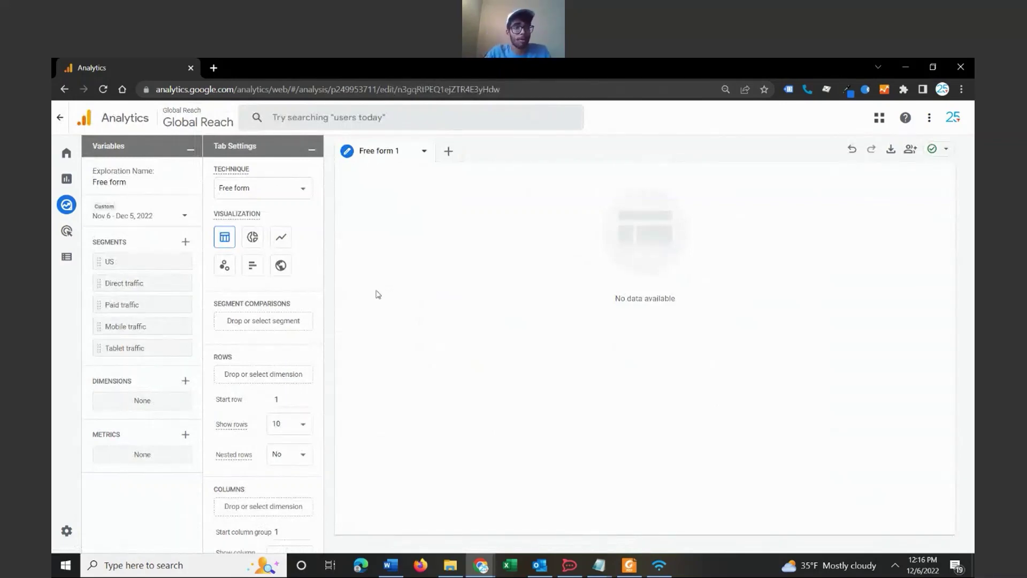
Search 'page ti' and import the Page title dimension
{"action": "left_click", "coordinate": [185, 381]}
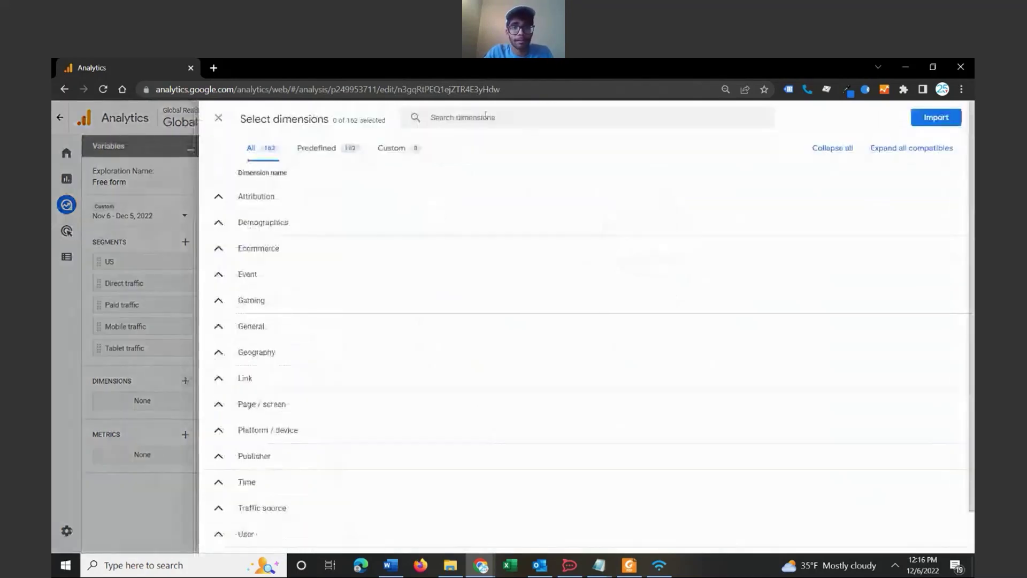
{"action": "type", "text": "page title"}
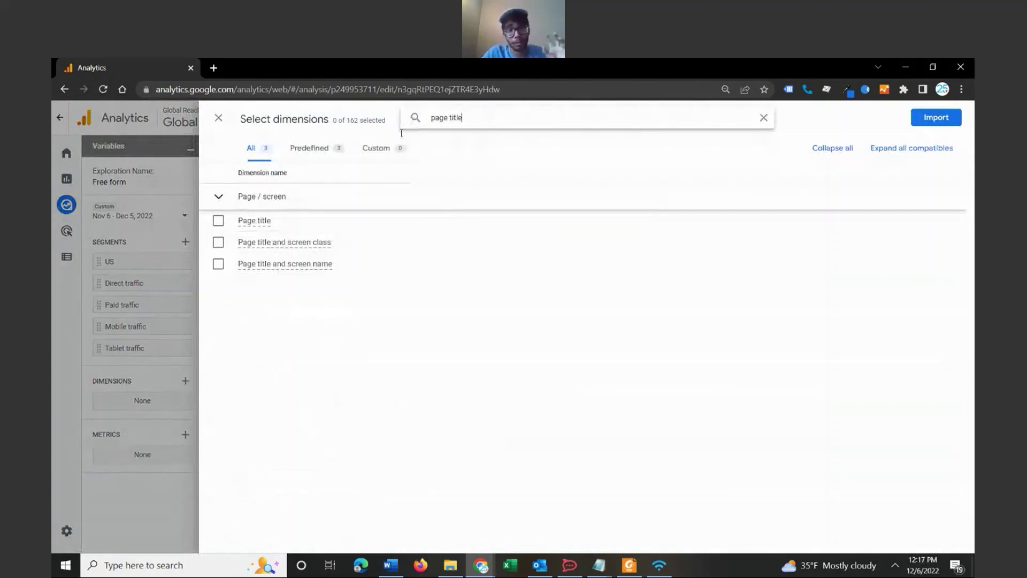
{"action": "left_click", "coordinate": [383, 153]}
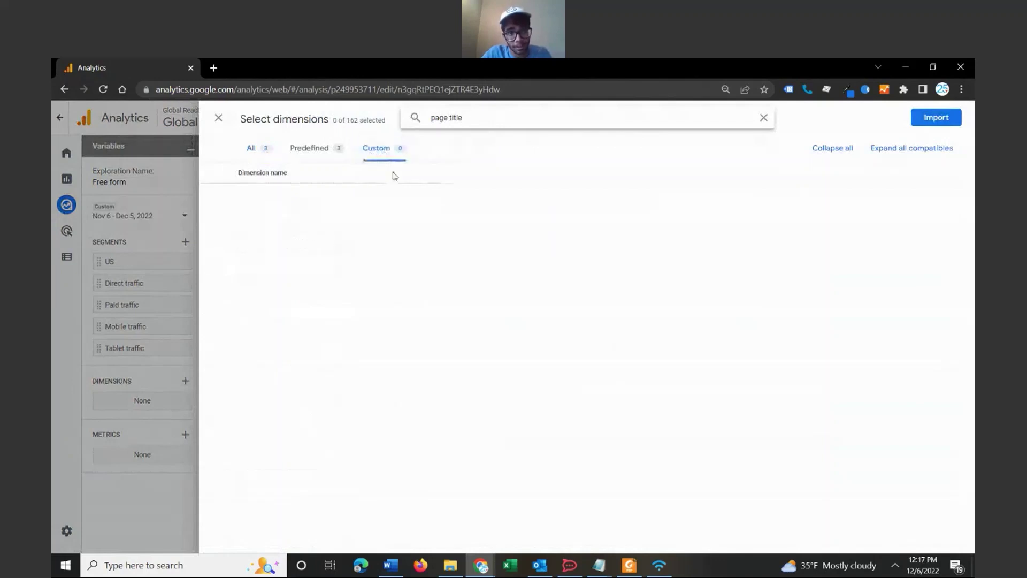
{"action": "left_click", "coordinate": [261, 157]}
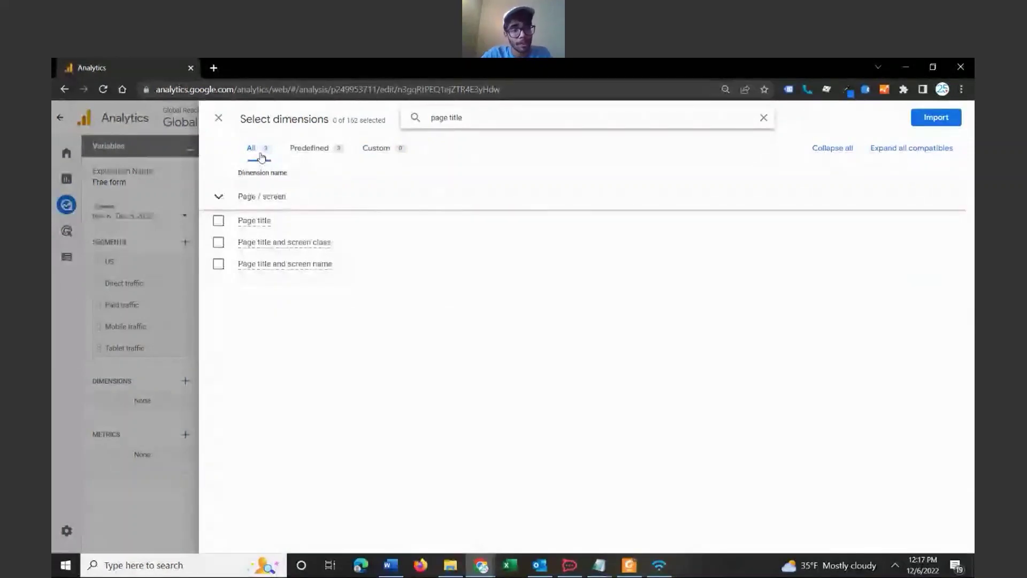
{"action": "left_click", "coordinate": [219, 221]}
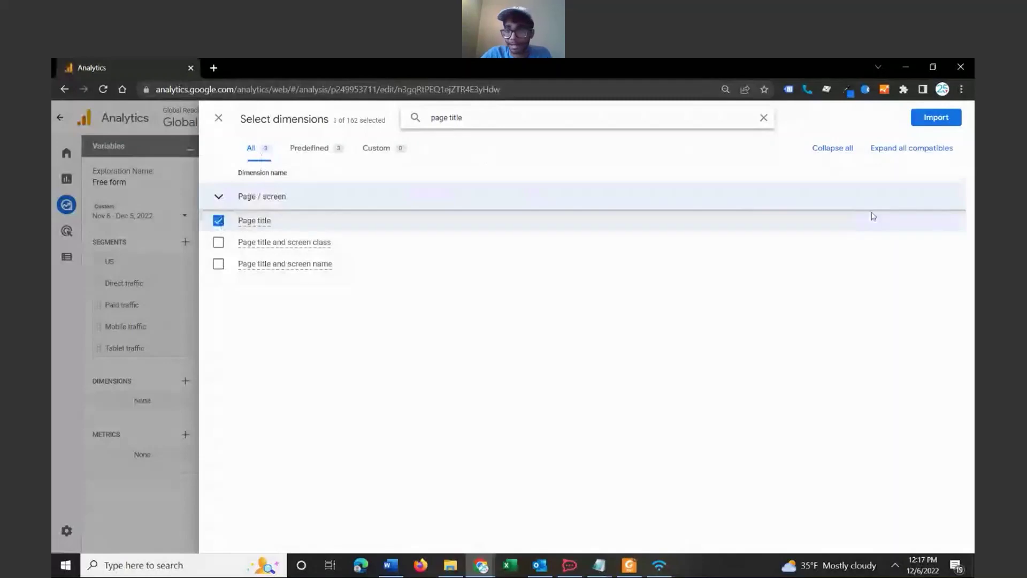
{"action": "left_click", "coordinate": [950, 121]}
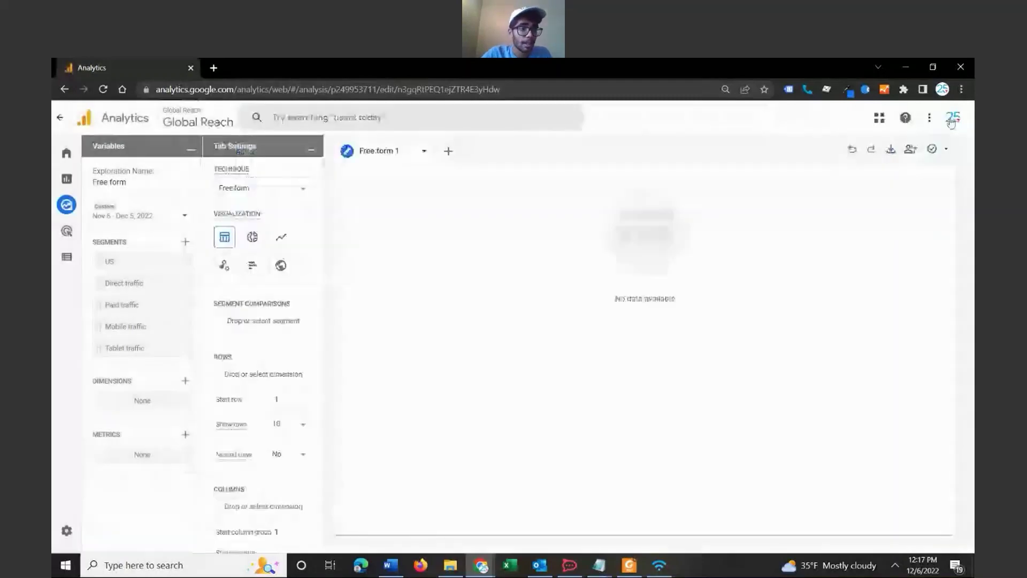
Search 'total u' and import the Total users metric
{"action": "left_click", "coordinate": [186, 434]}
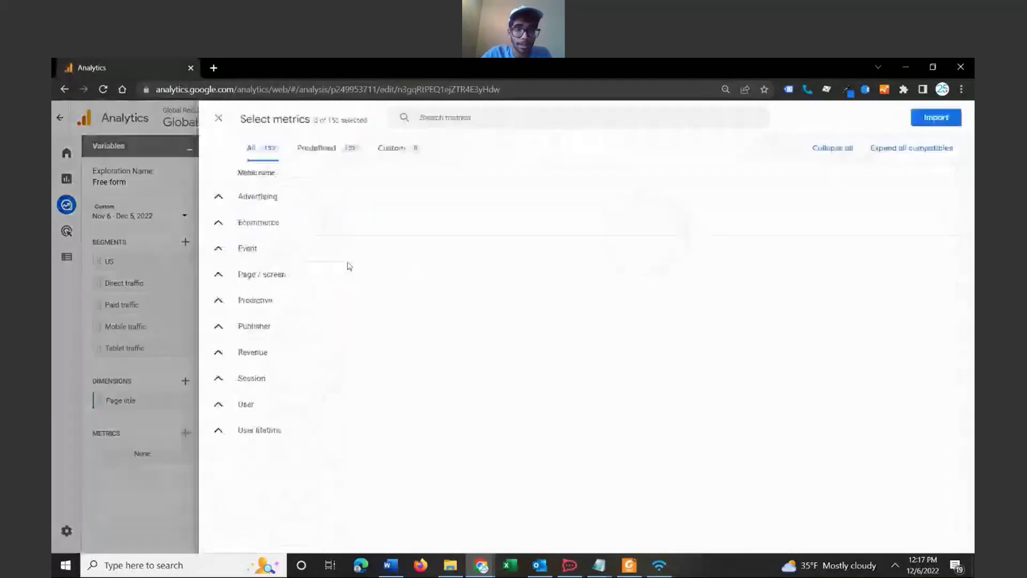
{"action": "left_click", "coordinate": [487, 116]}
{"action": "type", "text": "total us"}
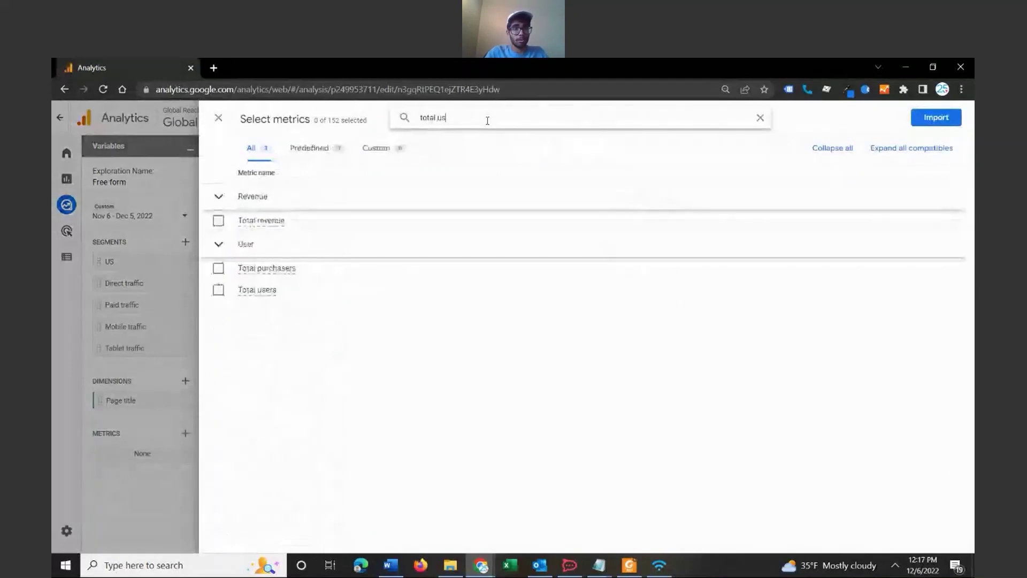
{"action": "left_click", "coordinate": [218, 220]}
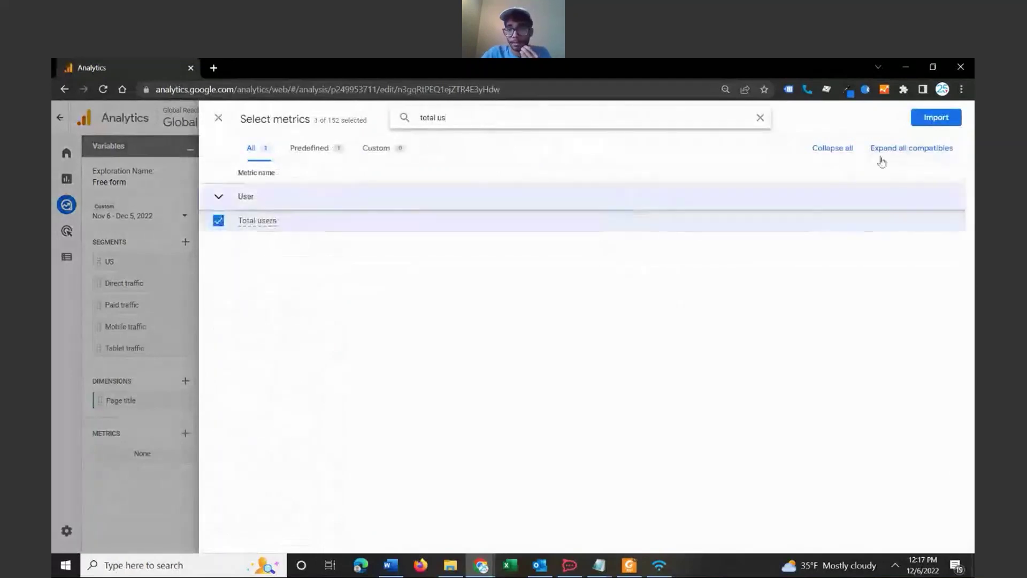
{"action": "left_click", "coordinate": [937, 117]}
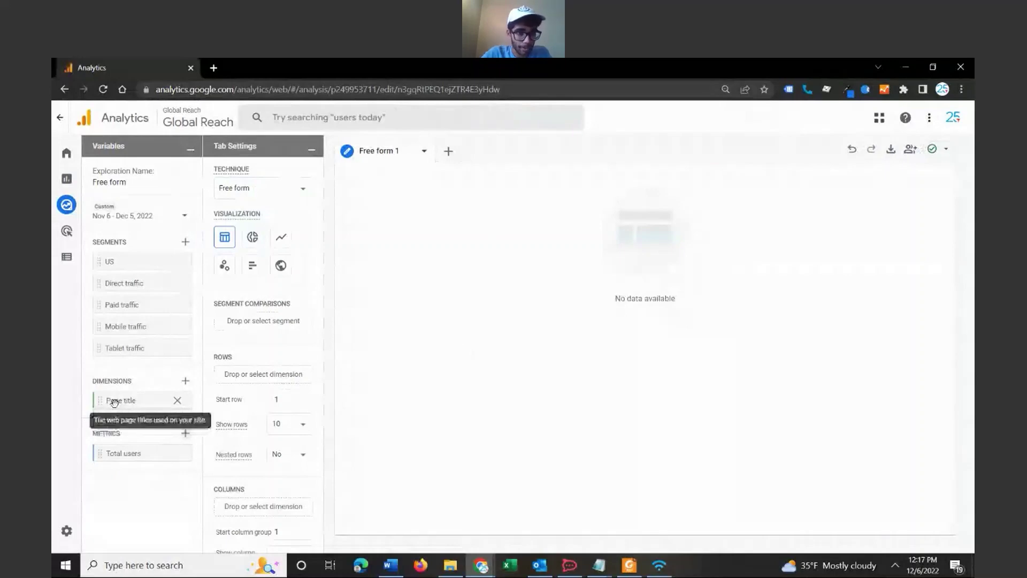
Put Page title in Rows and Total users in Values, briefly trying Page title as columns
{"action": "left_click_drag", "start_coordinate": [114, 402], "coordinate": [236, 377]}
{"action": "scroll", "coordinate": [246, 434], "scroll_direction": "down", "scroll_amount": 3}
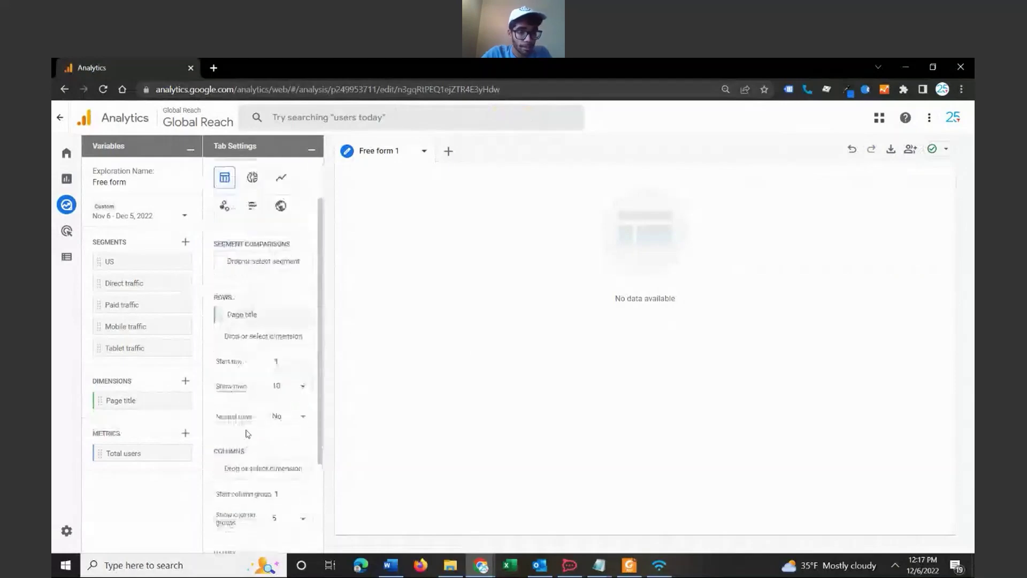
{"action": "left_click_drag", "start_coordinate": [138, 454], "coordinate": [263, 440]}
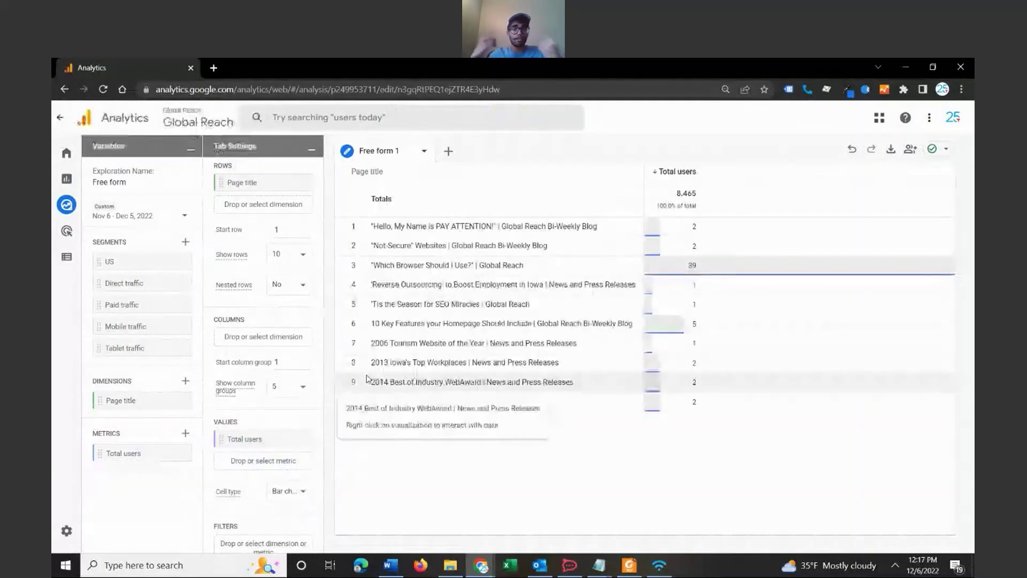
{"action": "left_click_drag", "start_coordinate": [239, 183], "coordinate": [256, 328]}
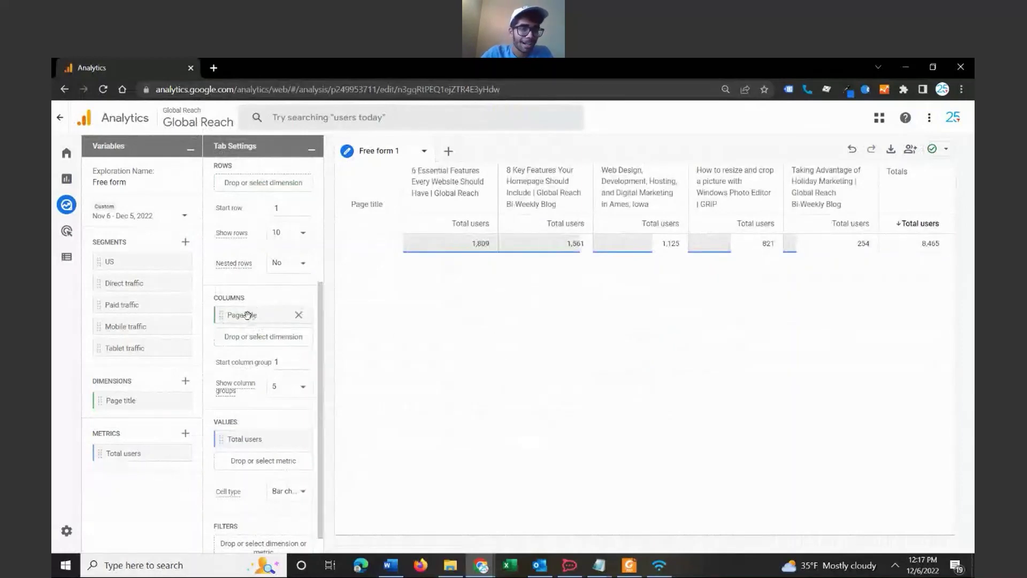
{"action": "left_click_drag", "start_coordinate": [250, 314], "coordinate": [254, 185]}
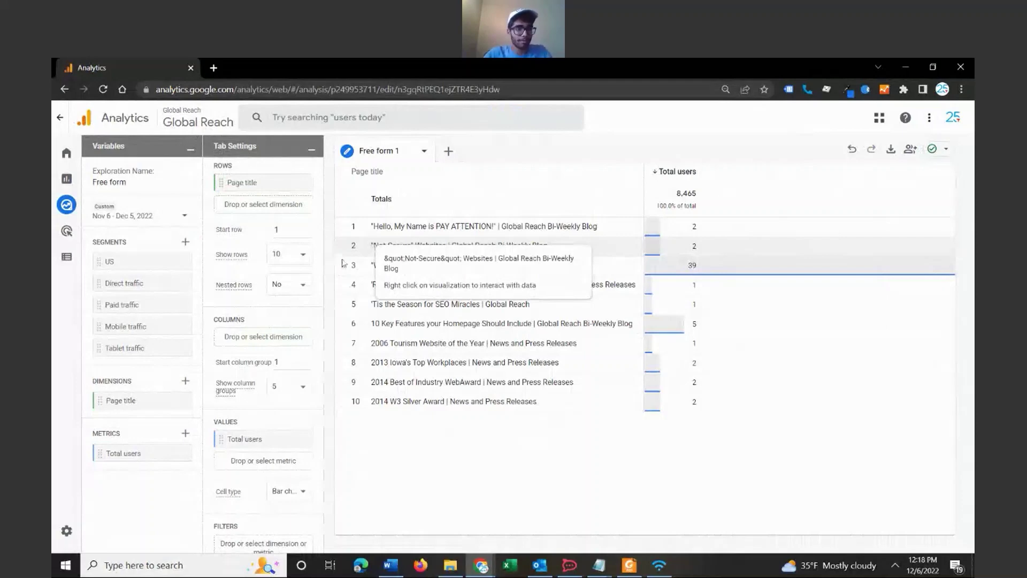
Import the Conversions, First visits, First opens and User engagement metrics
{"action": "left_click", "coordinate": [184, 434]}
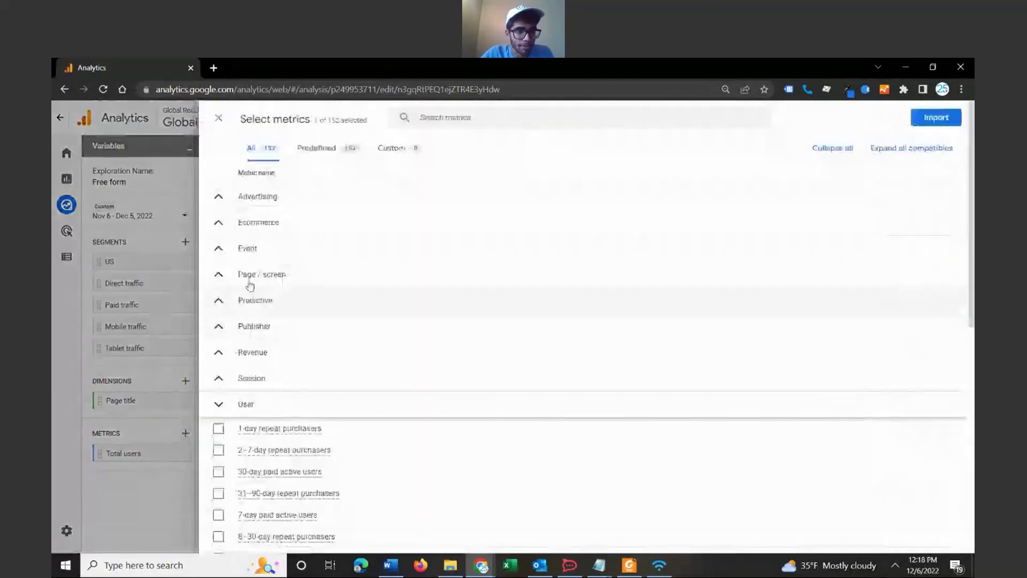
{"action": "left_click", "coordinate": [218, 301]}
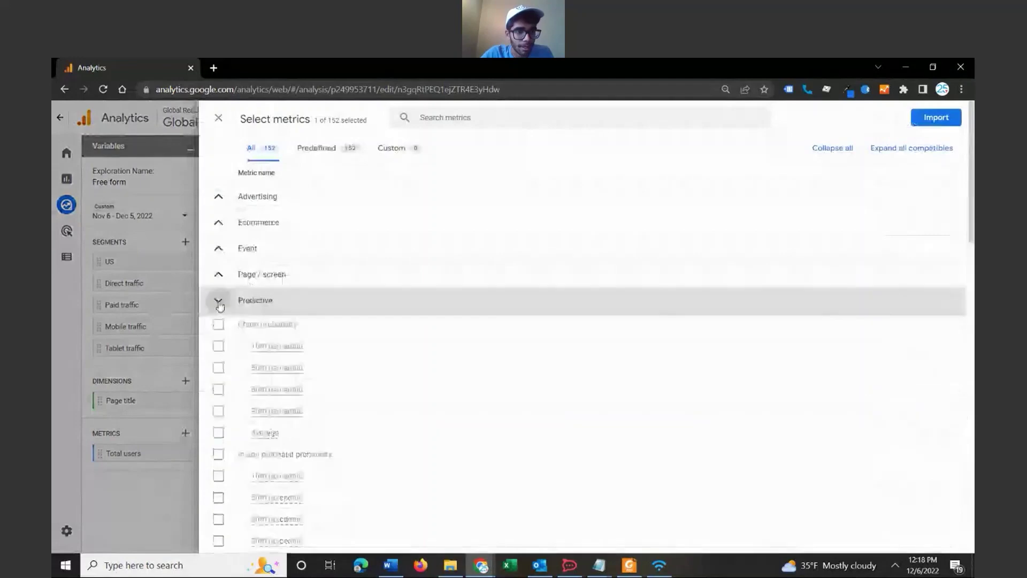
{"action": "left_click", "coordinate": [218, 196]}
{"action": "scroll", "coordinate": [227, 324], "scroll_direction": "down", "scroll_amount": 3}
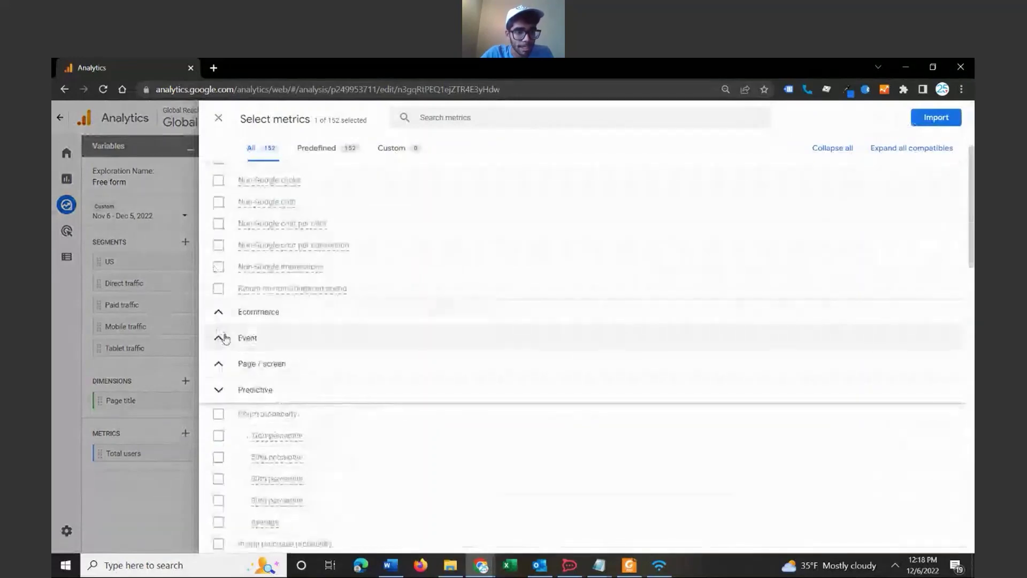
{"action": "left_click", "coordinate": [222, 337]}
{"action": "scroll", "coordinate": [224, 338], "scroll_direction": "down", "scroll_amount": 2}
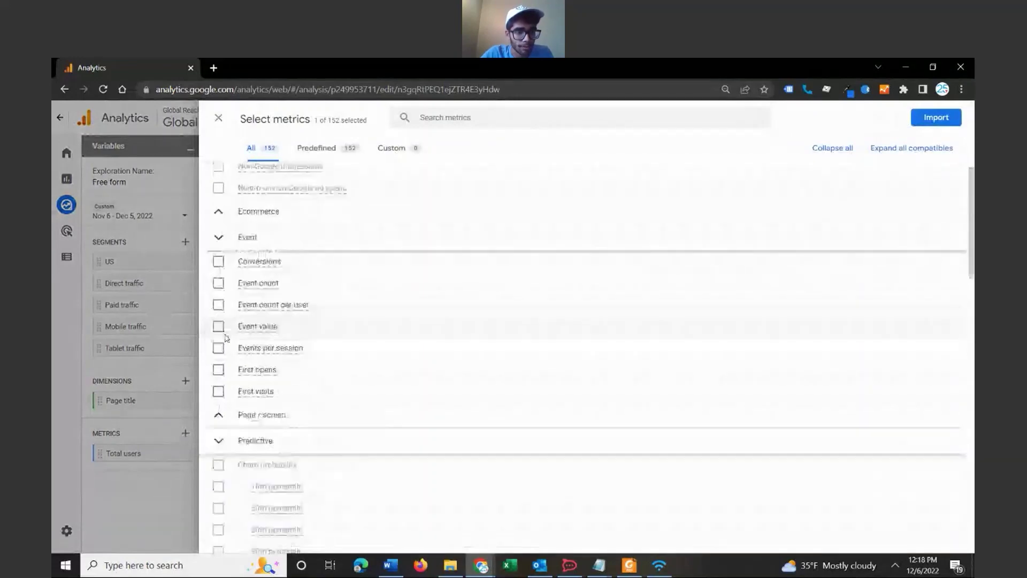
{"action": "left_click", "coordinate": [218, 263]}
{"action": "left_click", "coordinate": [218, 391]}
{"action": "left_click", "coordinate": [221, 371]}
{"action": "scroll", "coordinate": [225, 377], "scroll_direction": "down", "scroll_amount": 10}
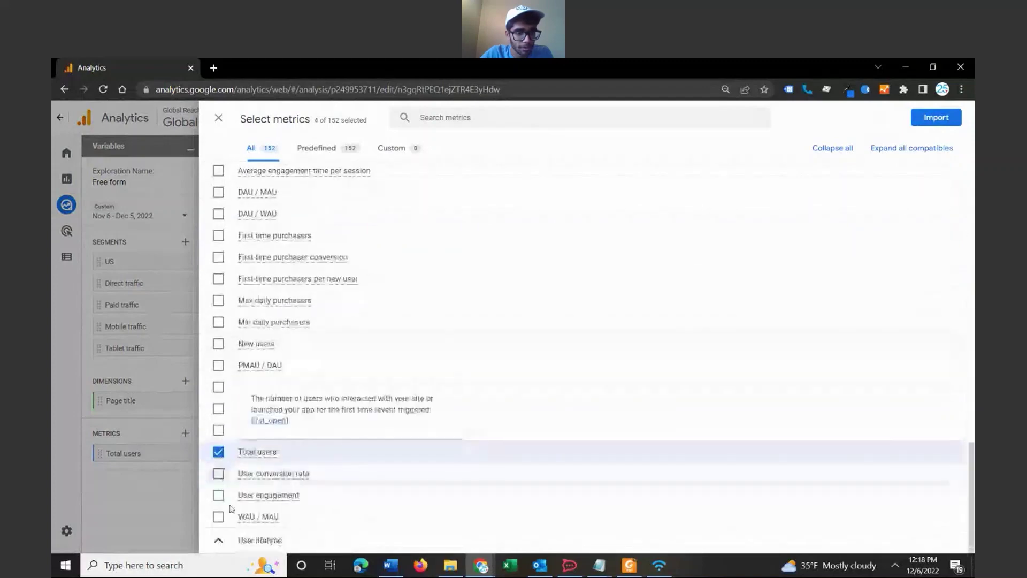
{"action": "left_click", "coordinate": [219, 495]}
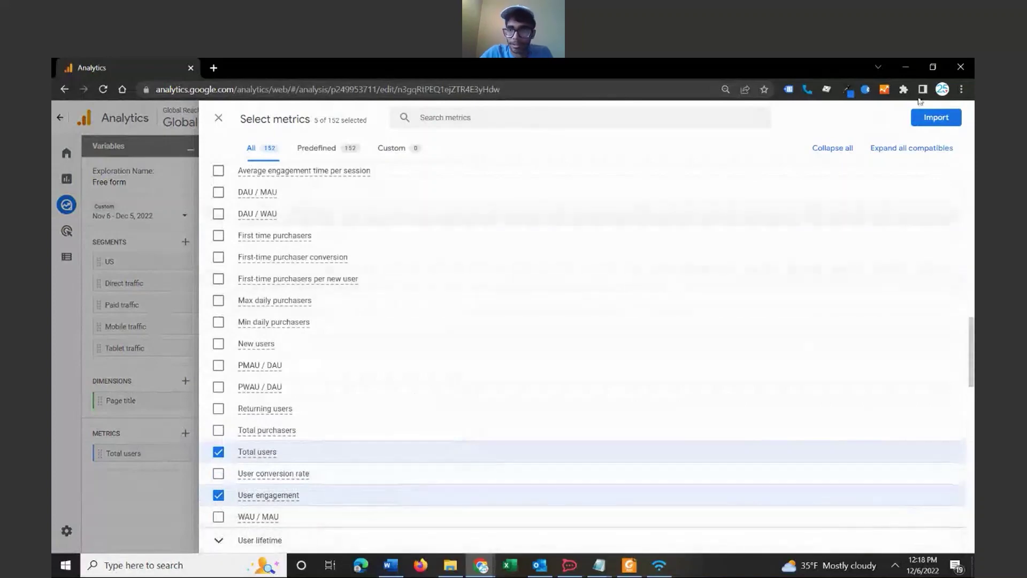
{"action": "left_click", "coordinate": [936, 117]}
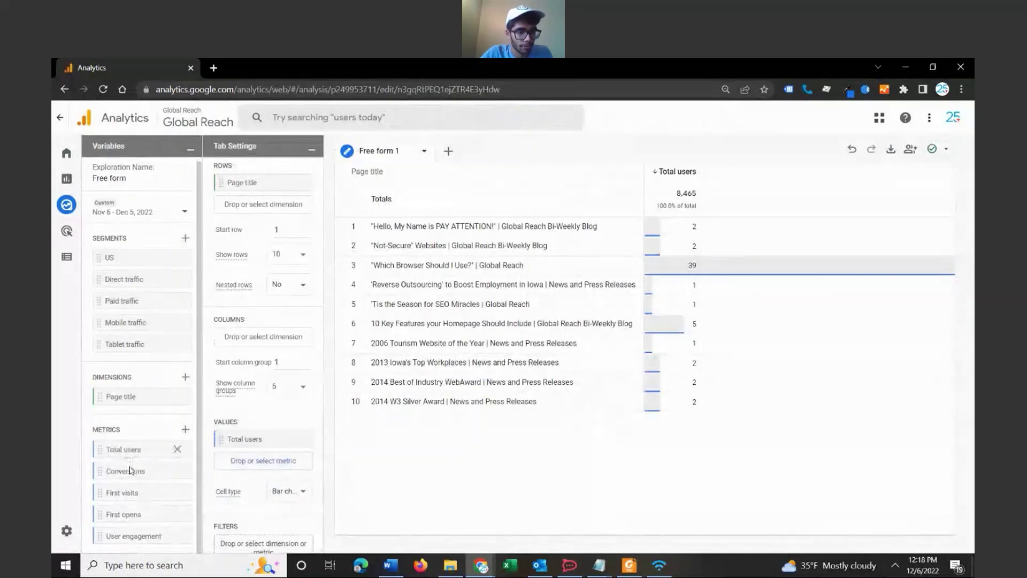
Drag Conversions into Values as a second column beside Total users
{"action": "left_click_drag", "start_coordinate": [160, 466], "coordinate": [244, 463]}
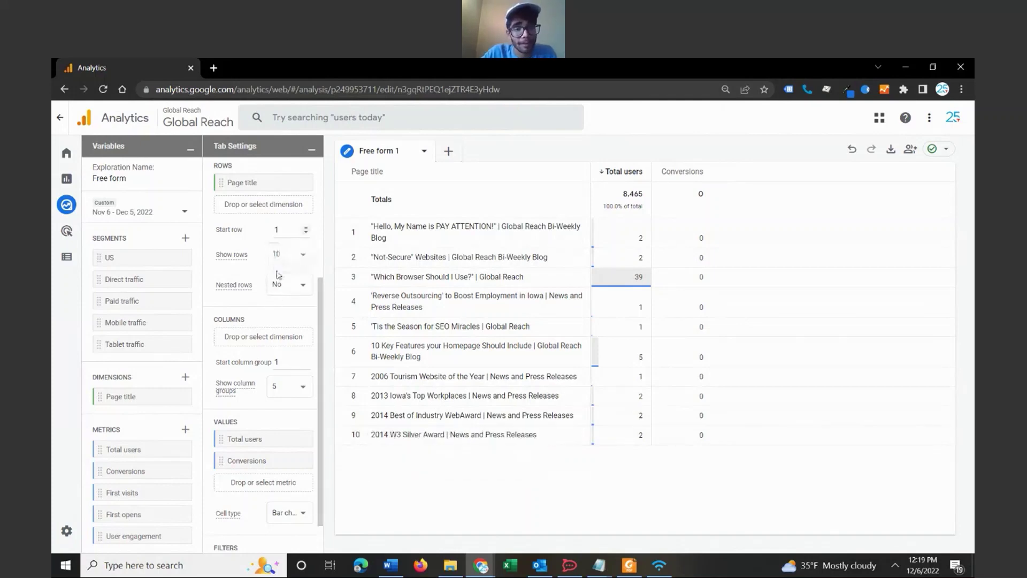
Set Show rows to 500 and scroll through the longer page title list
{"action": "left_click", "coordinate": [296, 259]}
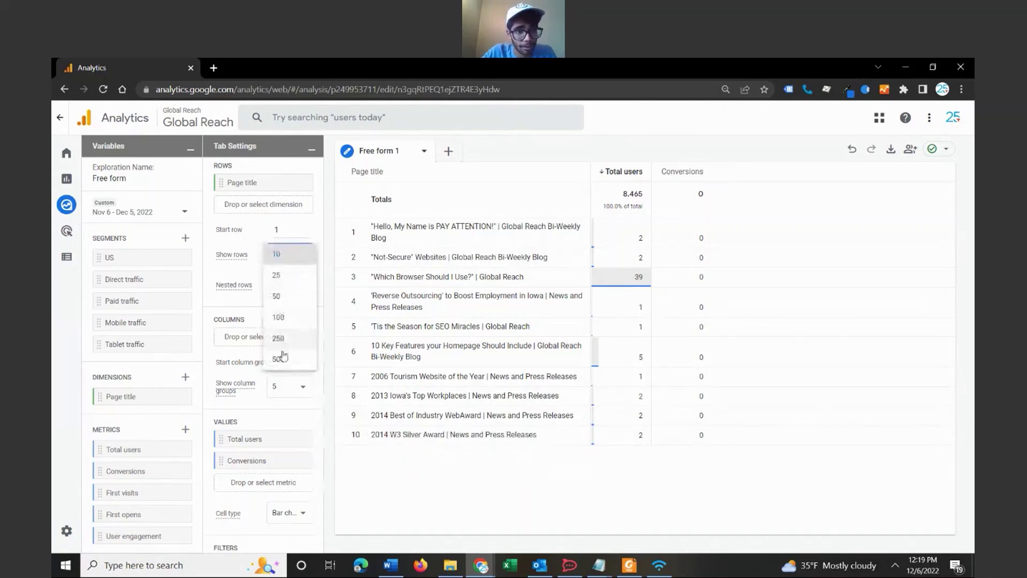
{"action": "left_click", "coordinate": [284, 355]}
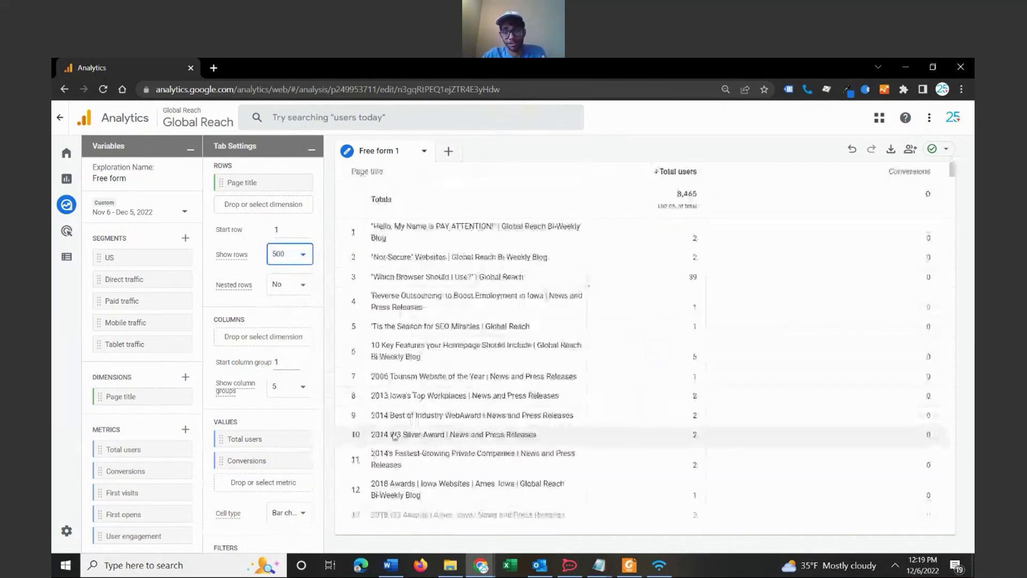
{"action": "scroll", "coordinate": [433, 409], "scroll_direction": "down", "scroll_amount": 20}
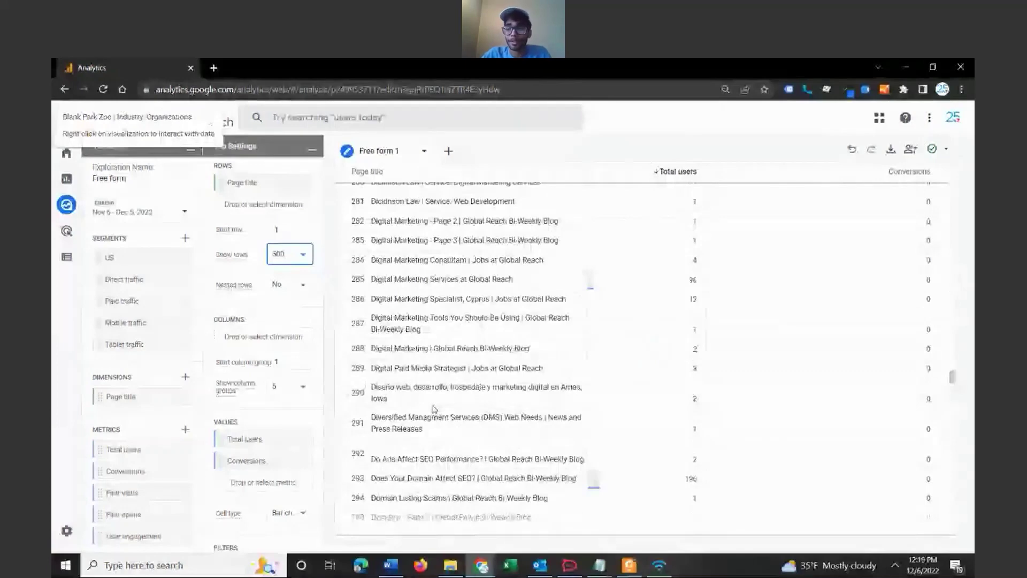
{"action": "scroll", "coordinate": [433, 410], "scroll_direction": "up", "scroll_amount": 20}
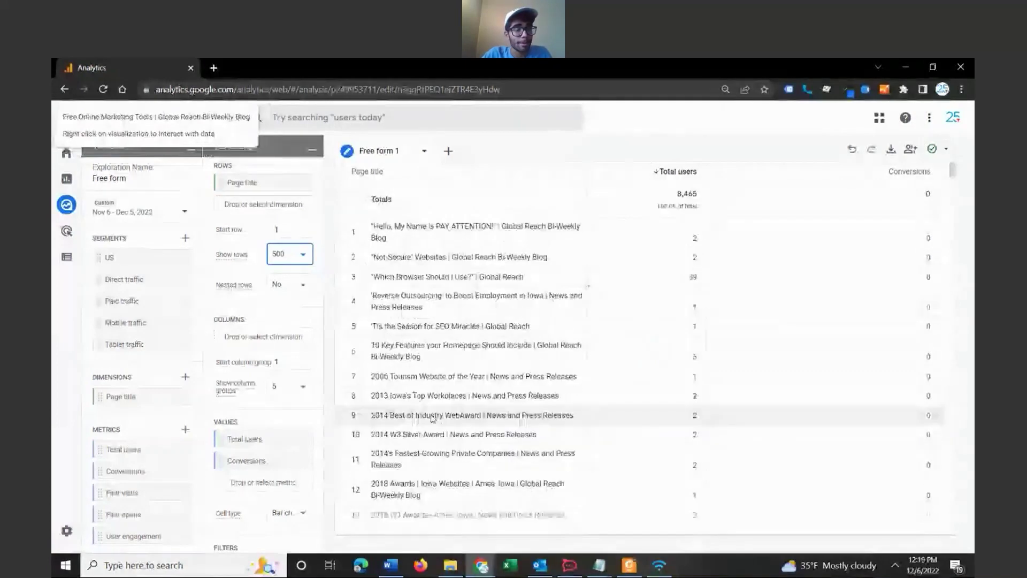
Change the date range to the last 30 days
{"action": "left_click", "coordinate": [163, 217]}
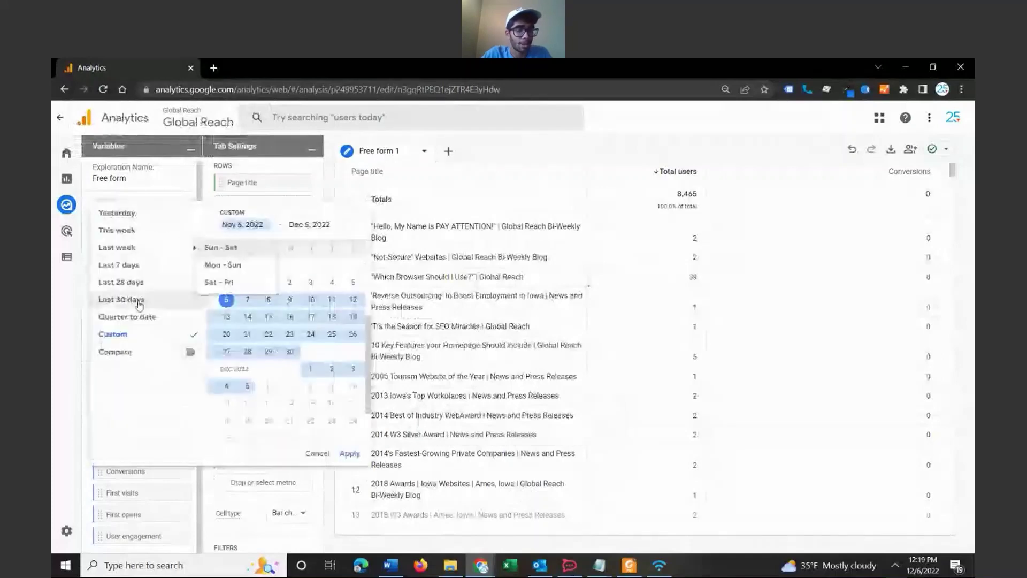
{"action": "scroll", "coordinate": [270, 316], "scroll_direction": "up", "scroll_amount": 2}
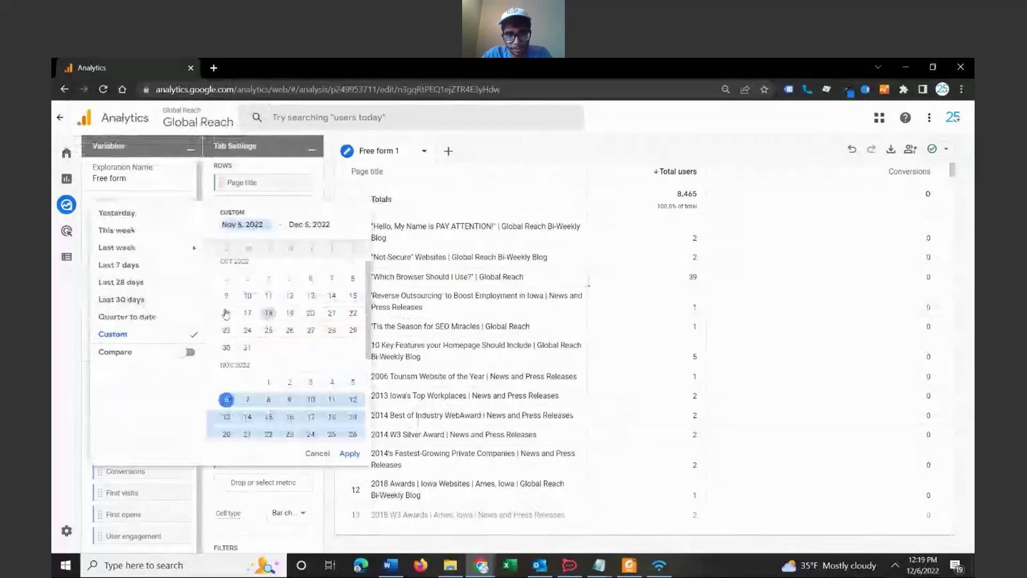
{"action": "left_click", "coordinate": [141, 301]}
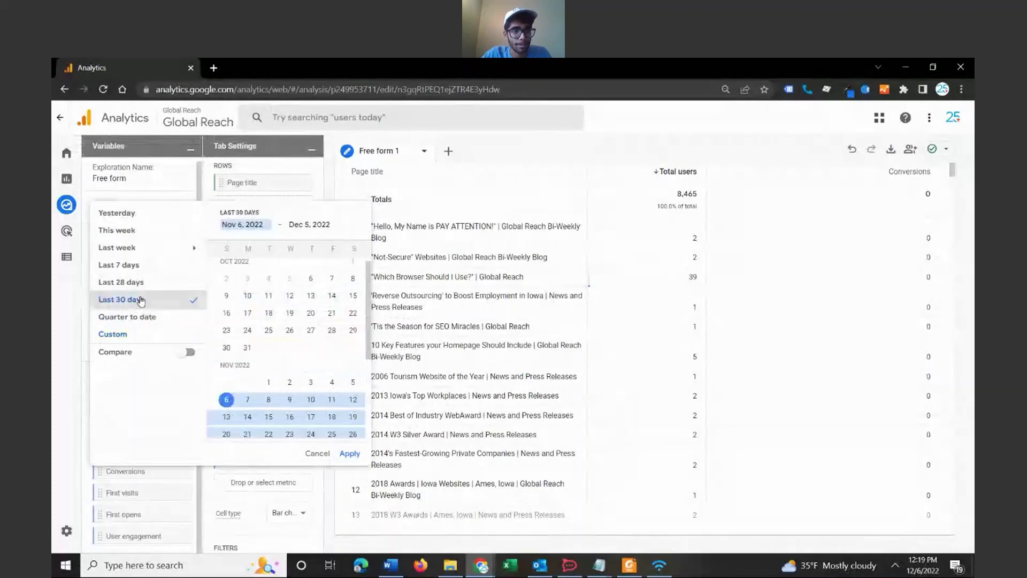
{"action": "left_click", "coordinate": [351, 454]}
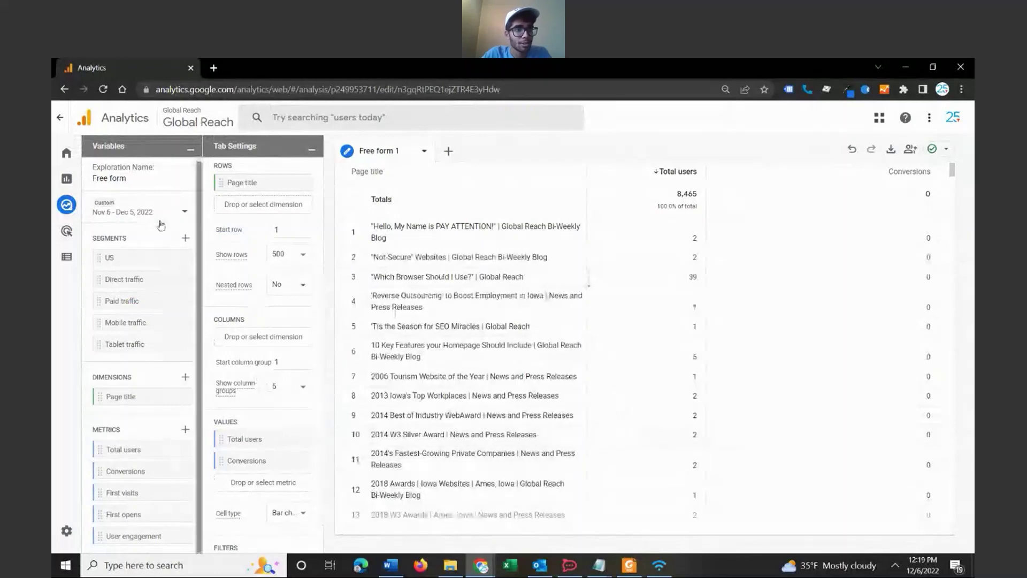
Clear the exploration name and rename the tab to 'Pages Report - Page 1'
{"action": "left_click", "coordinate": [129, 179]}
{"action": "key", "text": "BackSpace"}
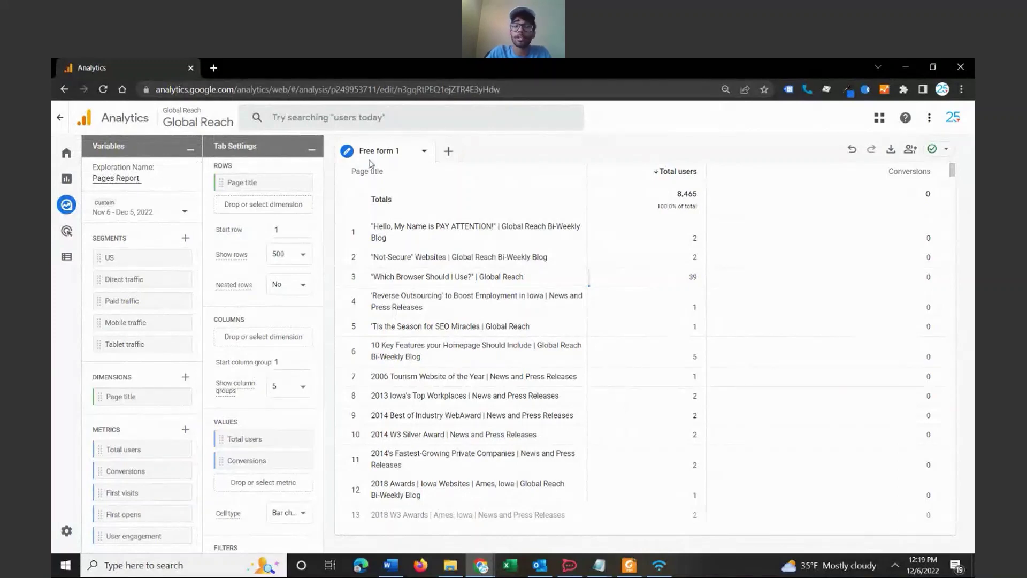
{"action": "triple_click", "coordinate": [386, 151]}
{"action": "key", "text": "BackSpace"}
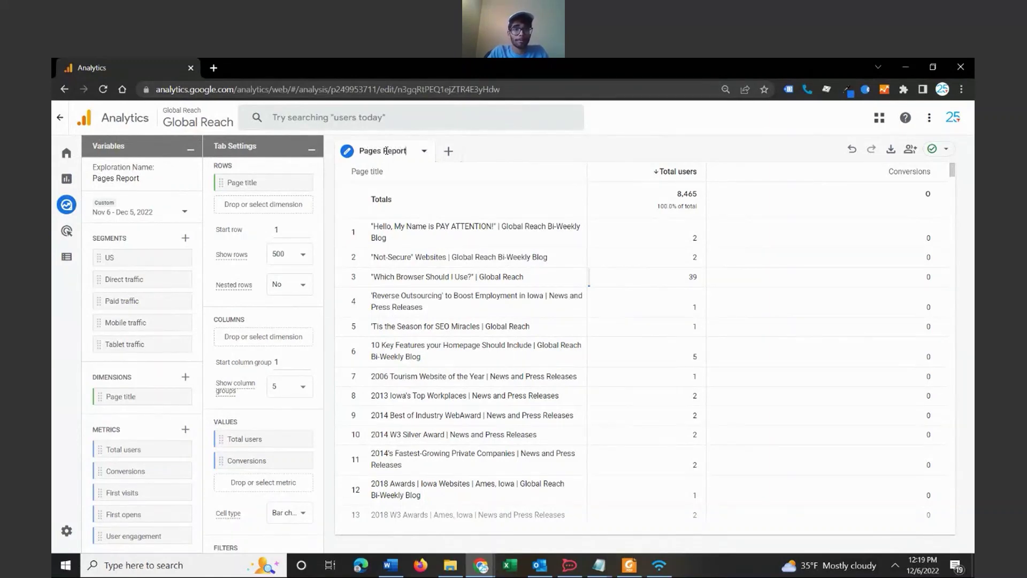
{"action": "type", "text": "Pages Report - Page 1"}
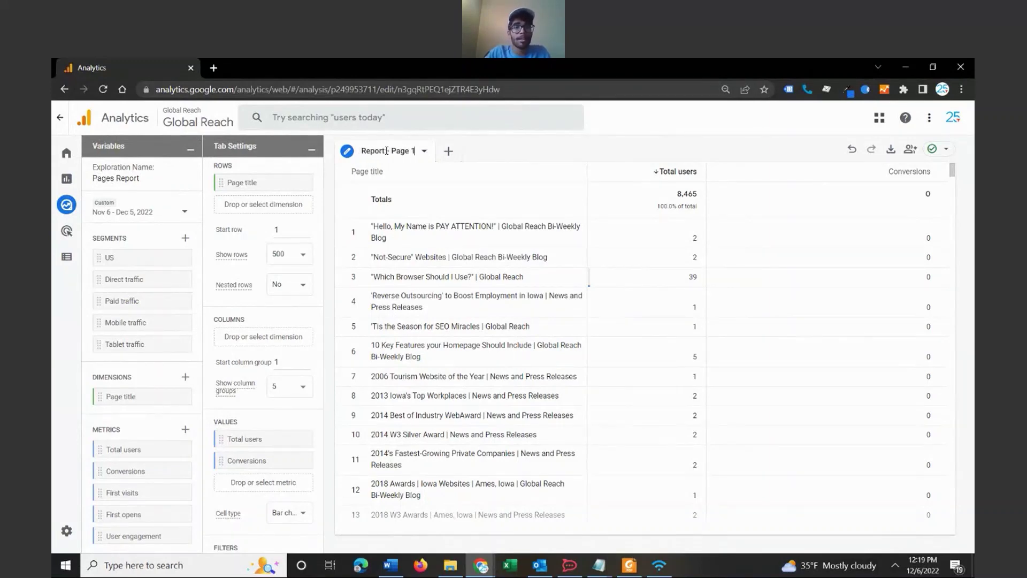
{"action": "key", "text": "Return"}
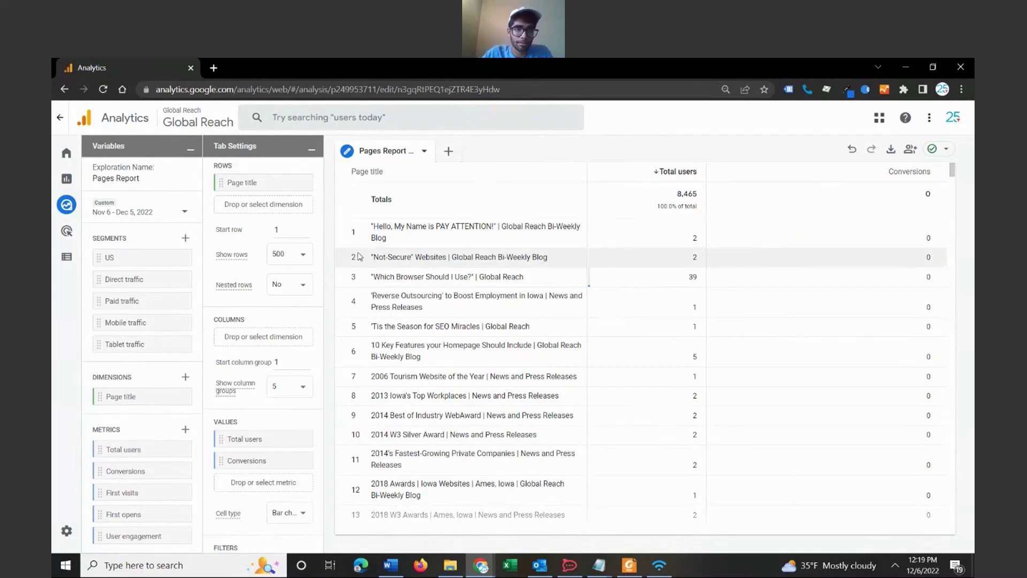
{"action": "scroll", "coordinate": [271, 261], "scroll_direction": "up", "scroll_amount": 4}
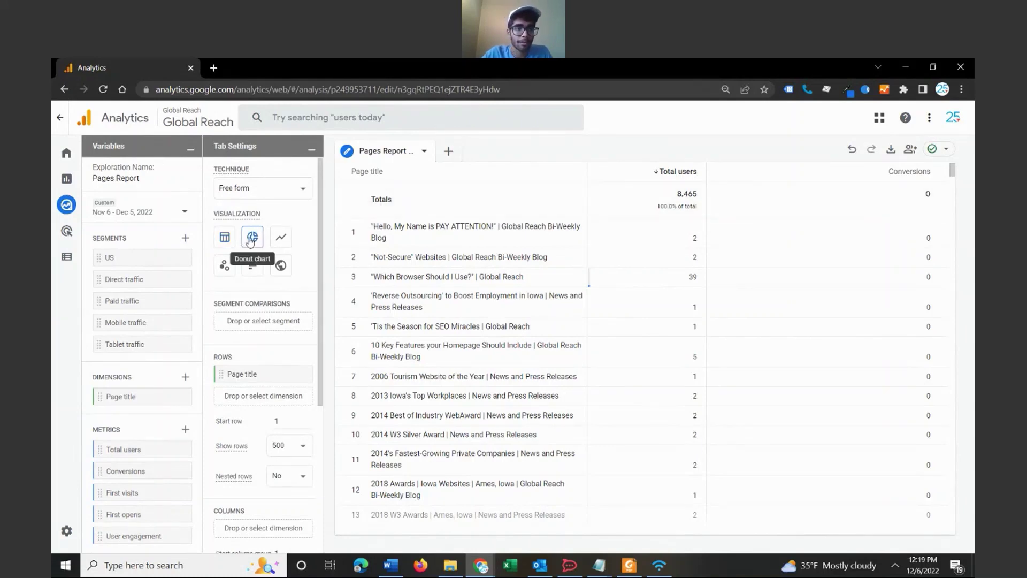
Switch the visualization to a donut chart, then to a daily line chart
{"action": "left_click", "coordinate": [251, 239]}
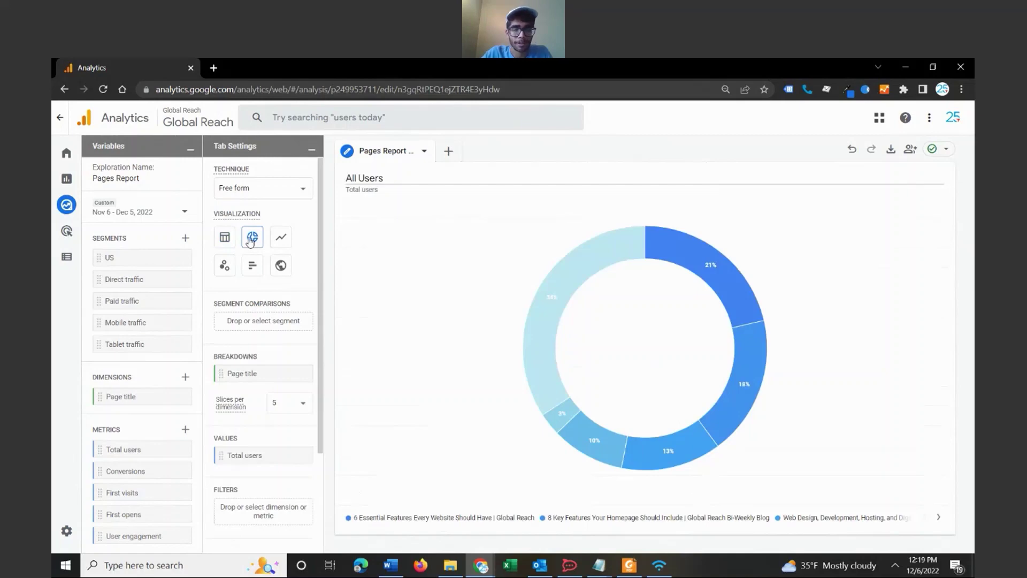
{"action": "left_click", "coordinate": [279, 243]}
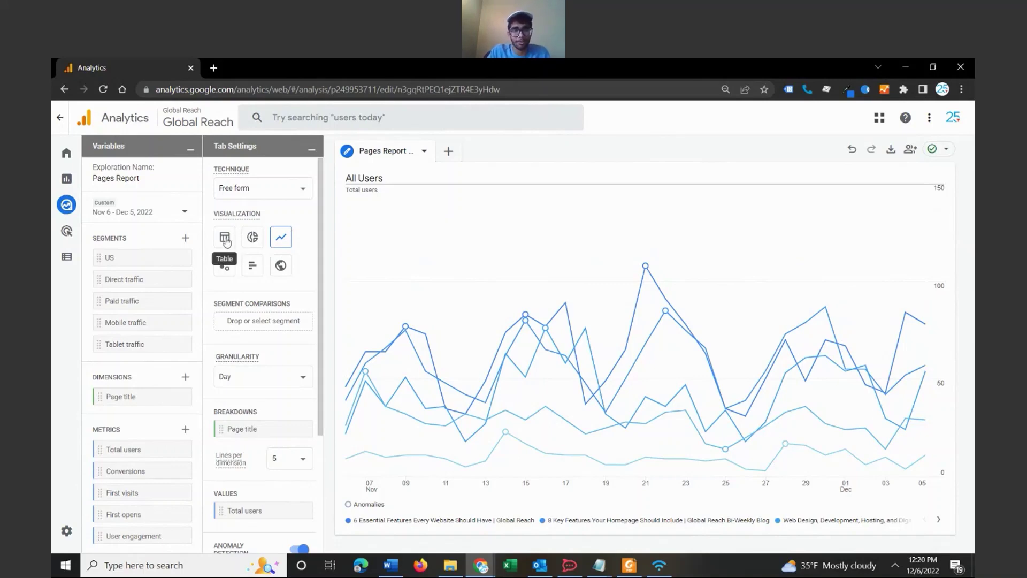
Switch the exploration visualization back to a table of the top 10 page titles by Total users
{"action": "left_click", "coordinate": [225, 240]}
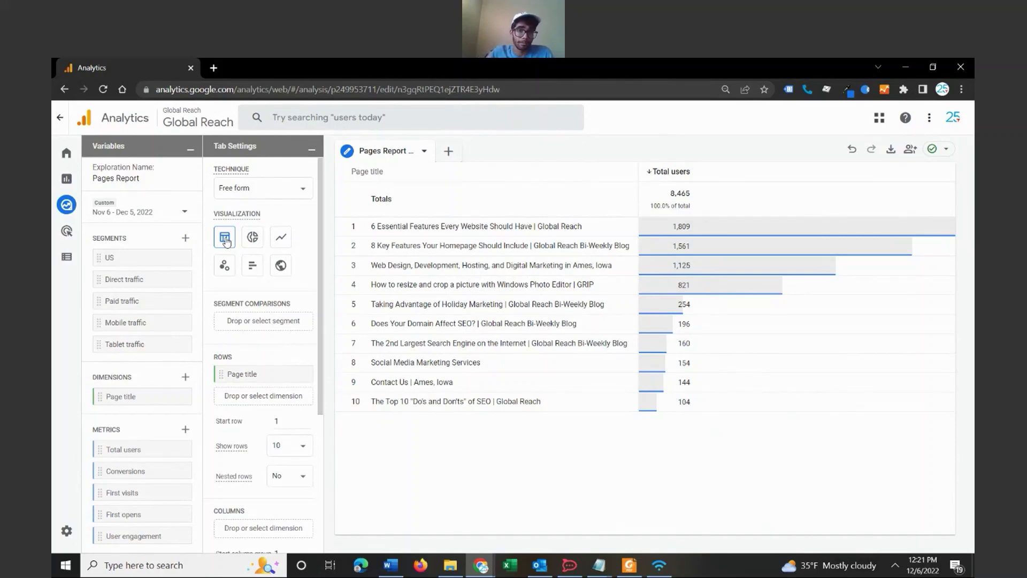
{"action": "left_click", "coordinate": [225, 239]}
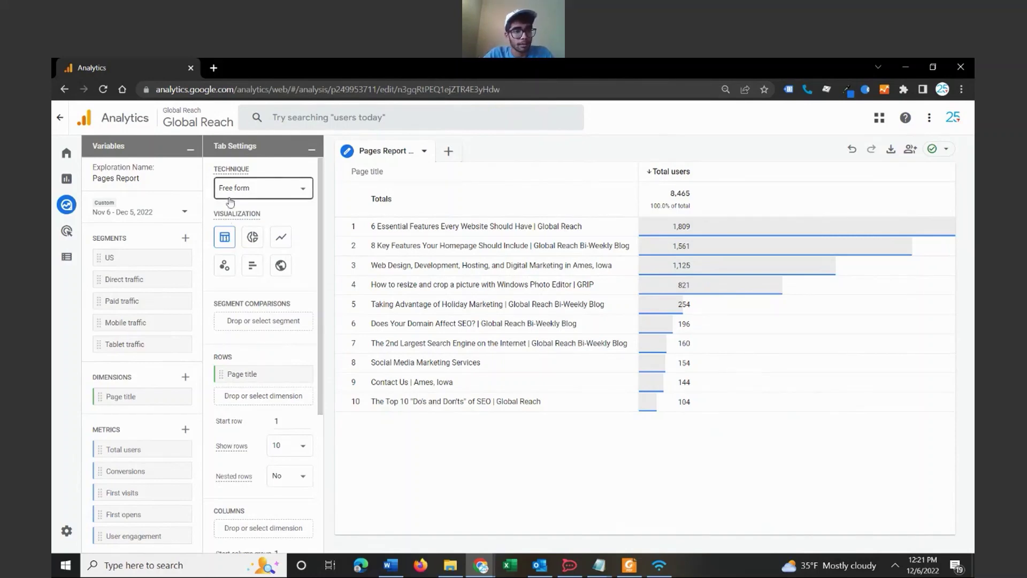
{"action": "mouse_move", "coordinate": [222, 218]}
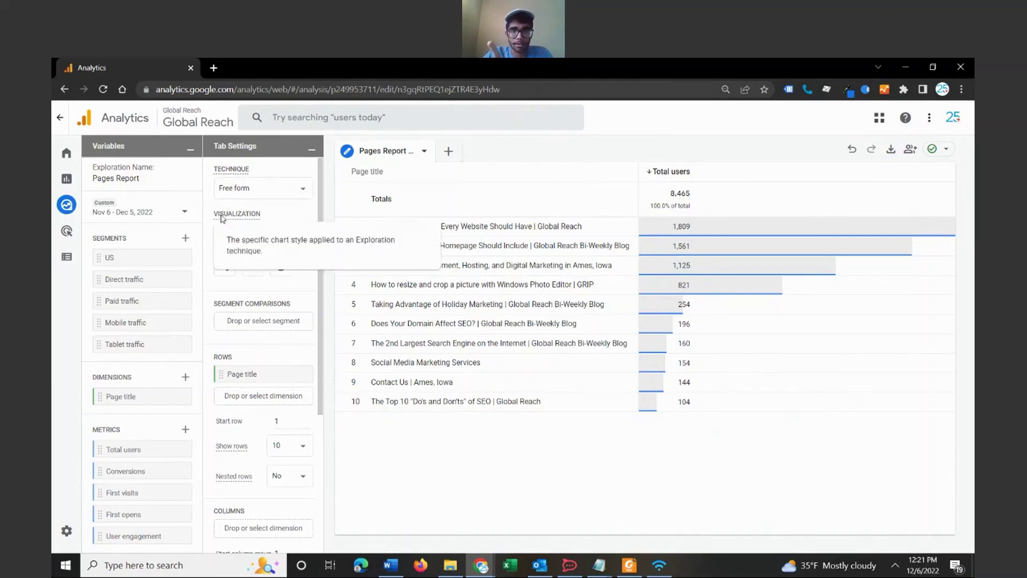
Start a new user segment with a condition based on the Country ID field
{"action": "left_click", "coordinate": [187, 239]}
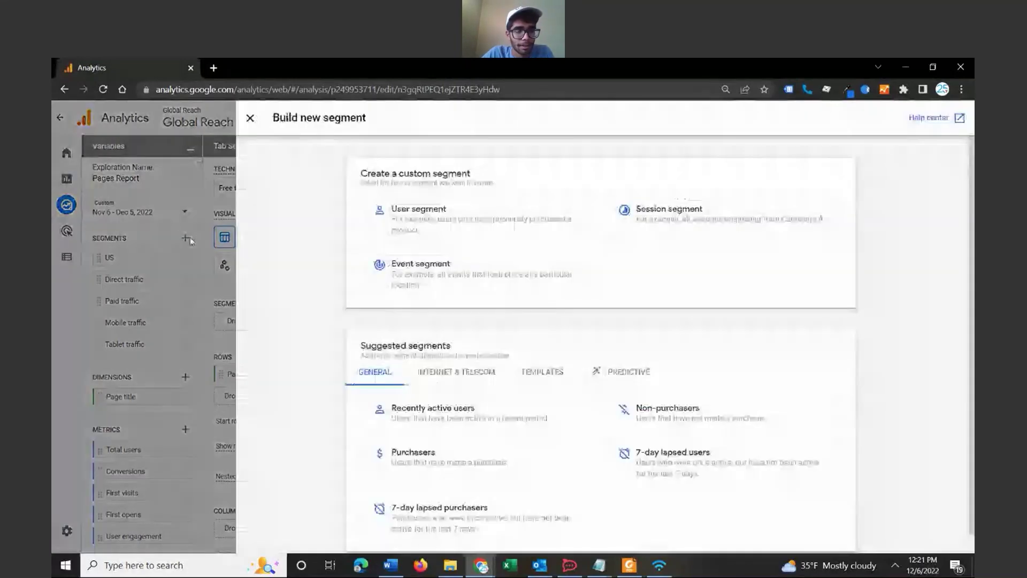
{"action": "left_click", "coordinate": [440, 233]}
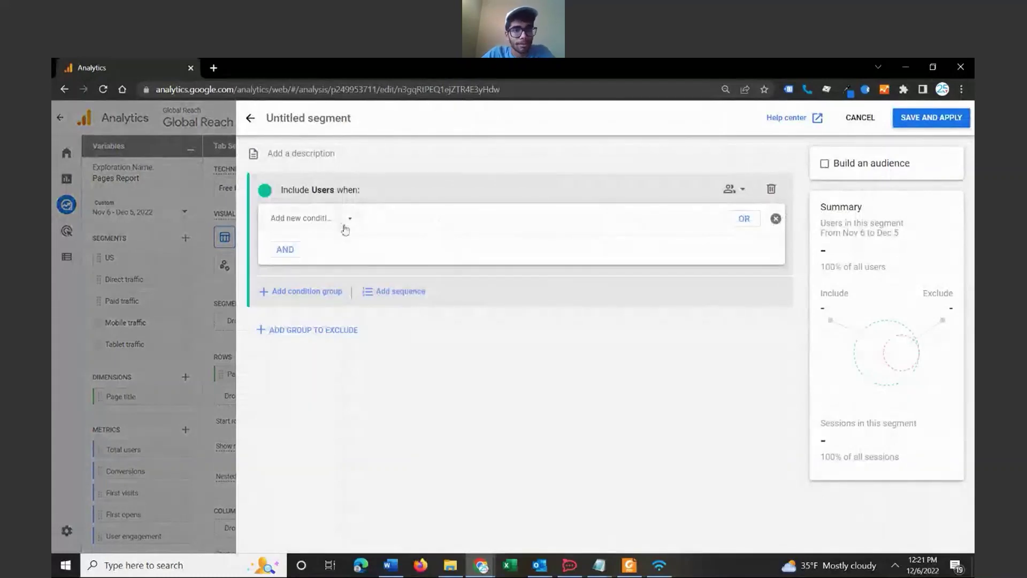
{"action": "left_click", "coordinate": [329, 226]}
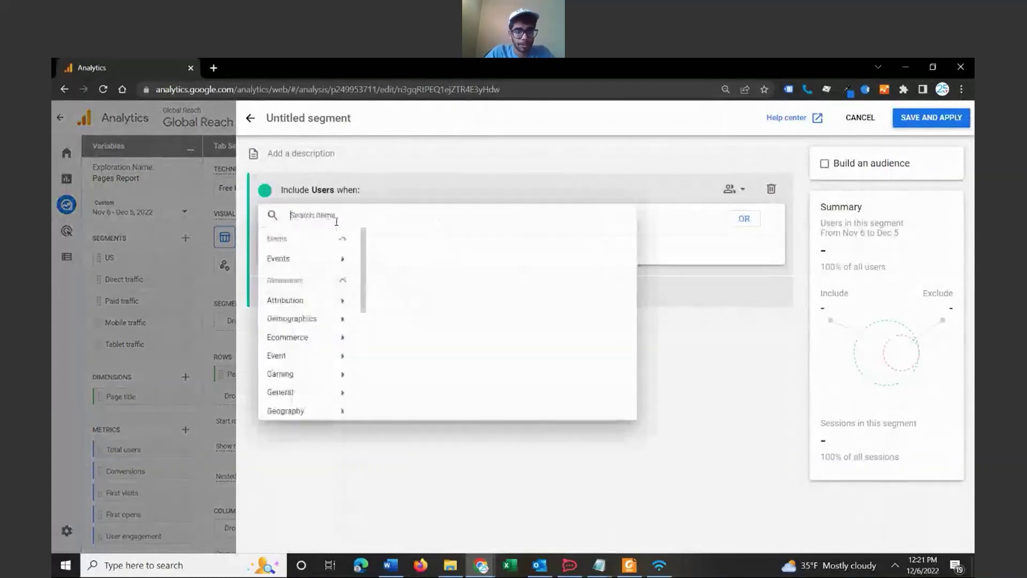
{"action": "type", "text": "countr"}
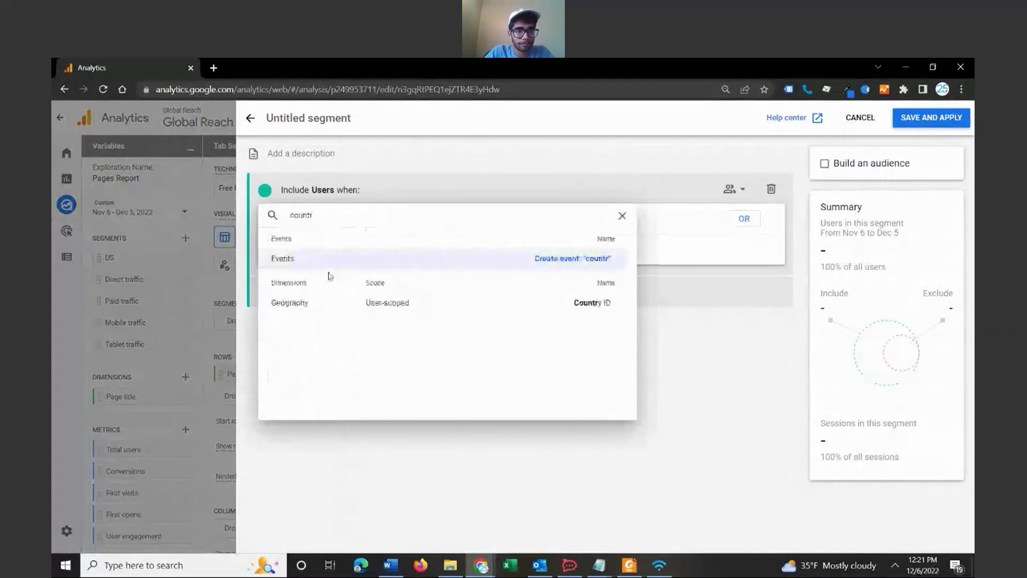
{"action": "left_click", "coordinate": [328, 303]}
Set the Country ID condition to 'exactly matches (=)' US and apply it
{"action": "left_click", "coordinate": [404, 220]}
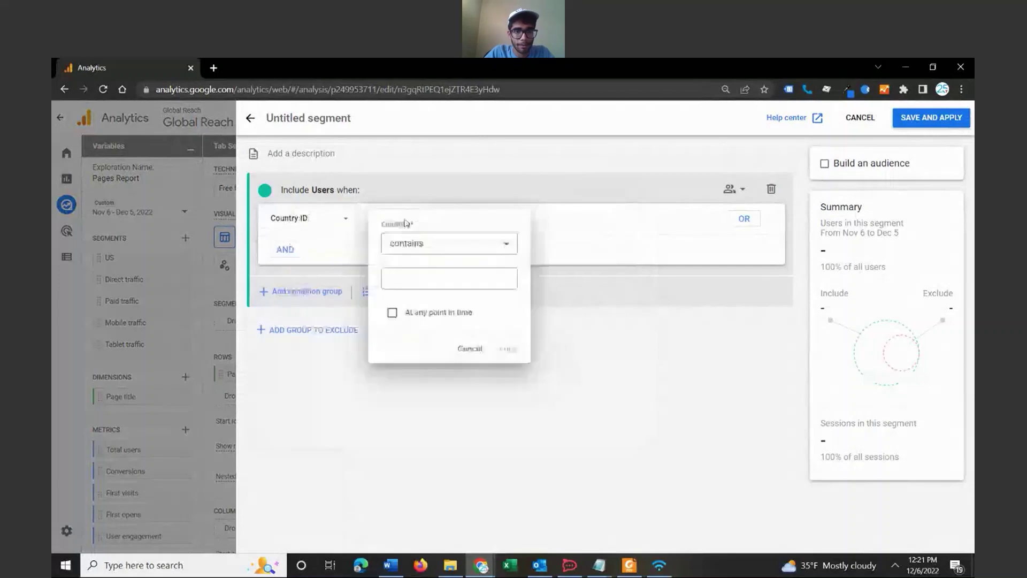
{"action": "left_click", "coordinate": [409, 243]}
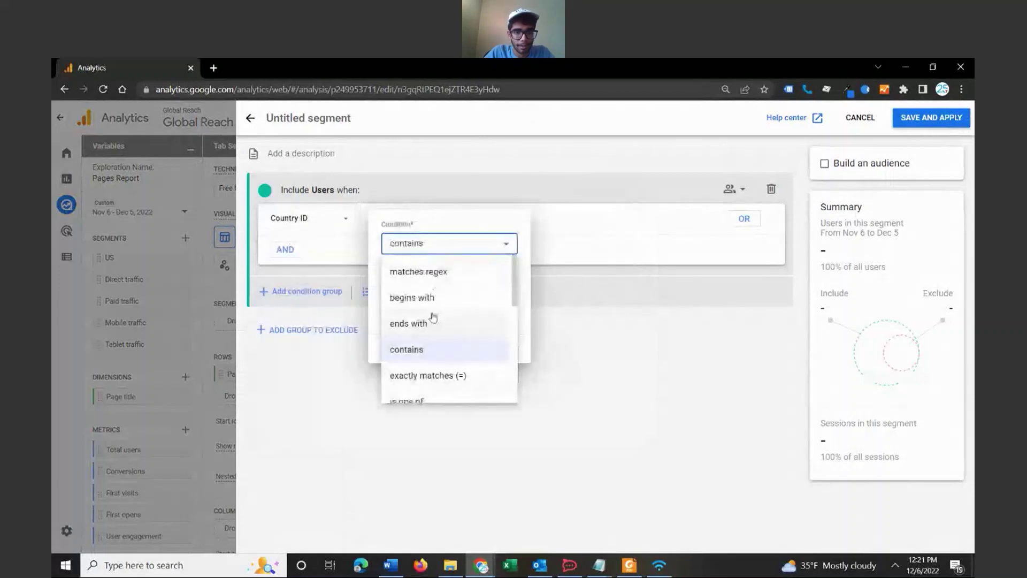
{"action": "left_click", "coordinate": [448, 375]}
{"action": "left_click", "coordinate": [461, 281]}
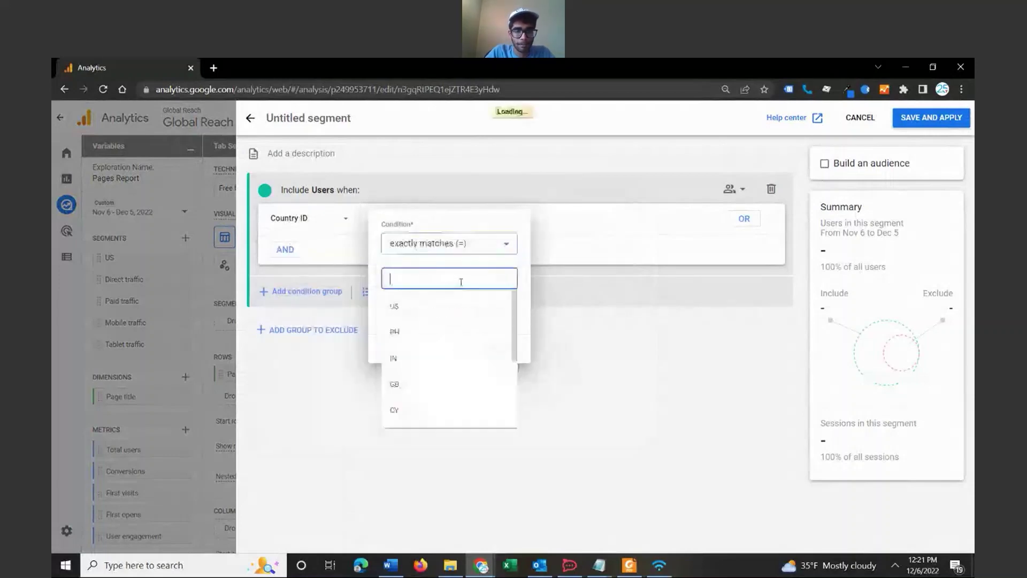
{"action": "type", "text": "US"}
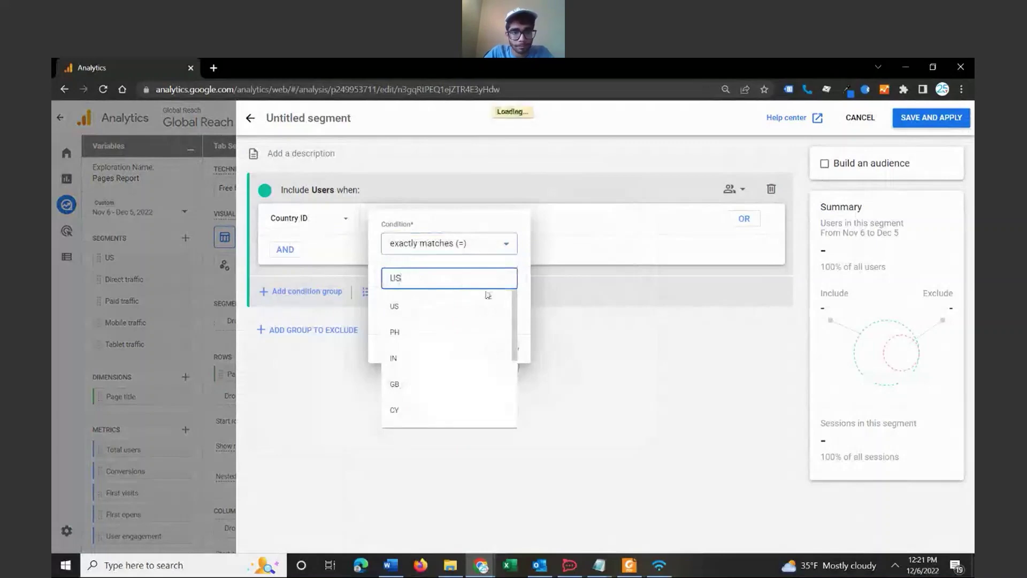
{"action": "left_click", "coordinate": [474, 300]}
{"action": "left_click", "coordinate": [503, 351]}
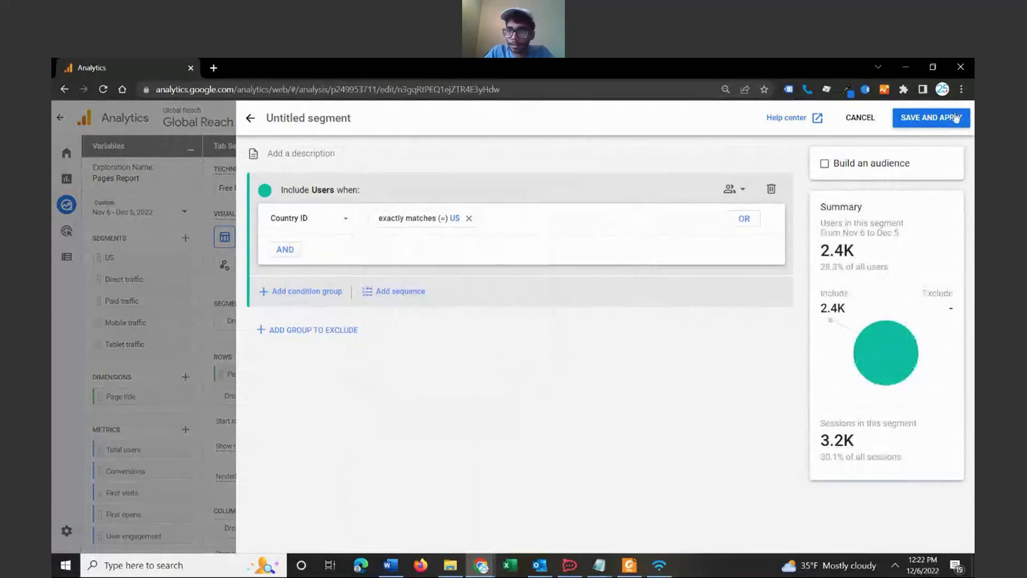
Save and apply the Country ID = US segment, then rename it 'United States' and save
{"action": "left_click", "coordinate": [932, 124]}
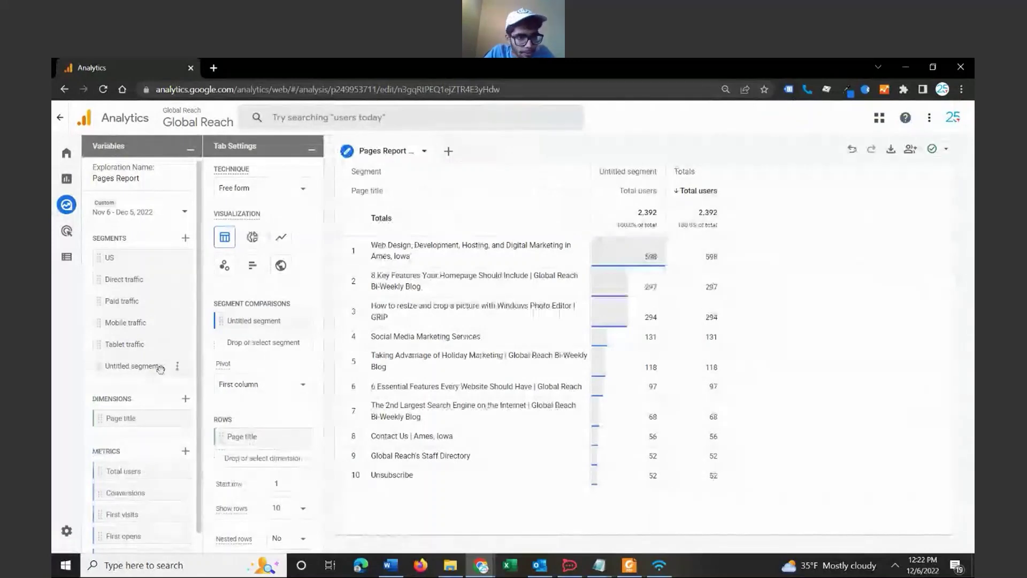
{"action": "left_click", "coordinate": [177, 369]}
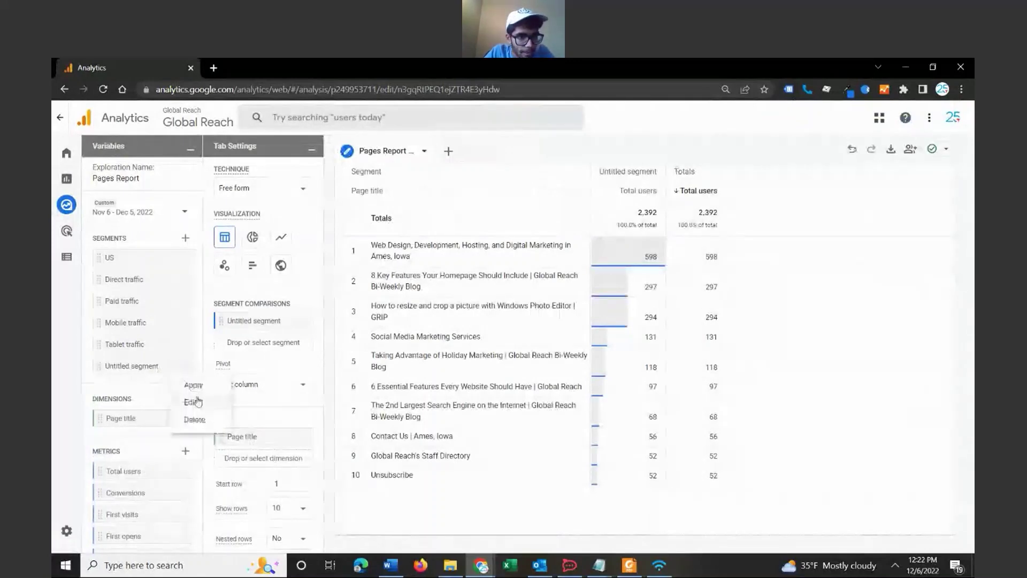
{"action": "left_click", "coordinate": [193, 401]}
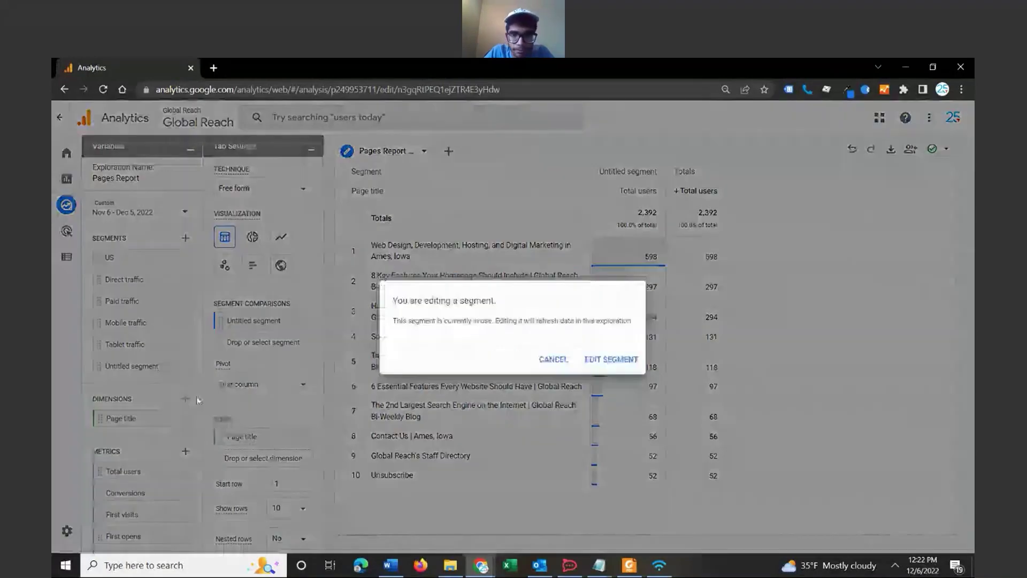
{"action": "left_click", "coordinate": [592, 361]}
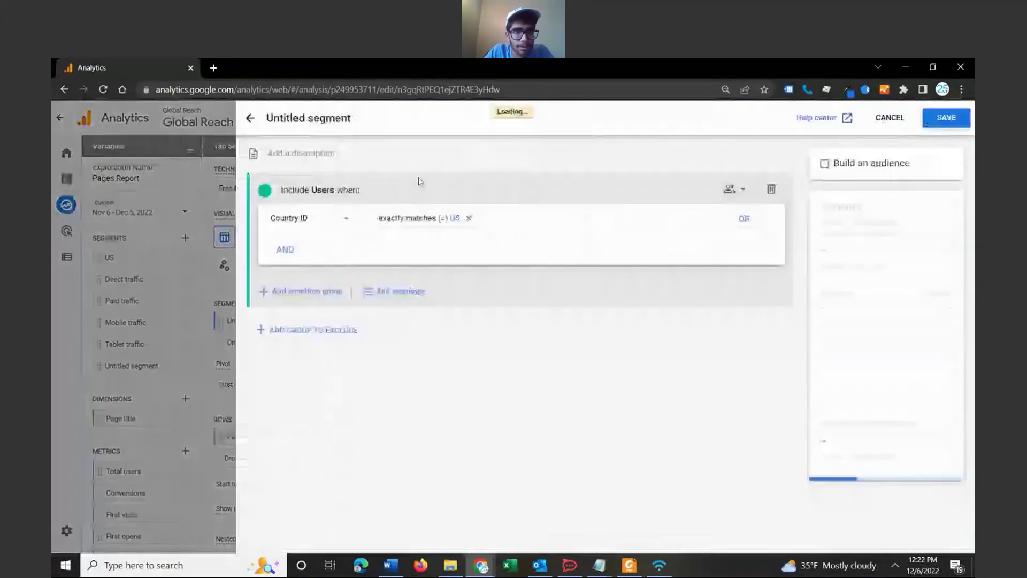
{"action": "left_click", "coordinate": [331, 117]}
{"action": "type", "text": "Un"}
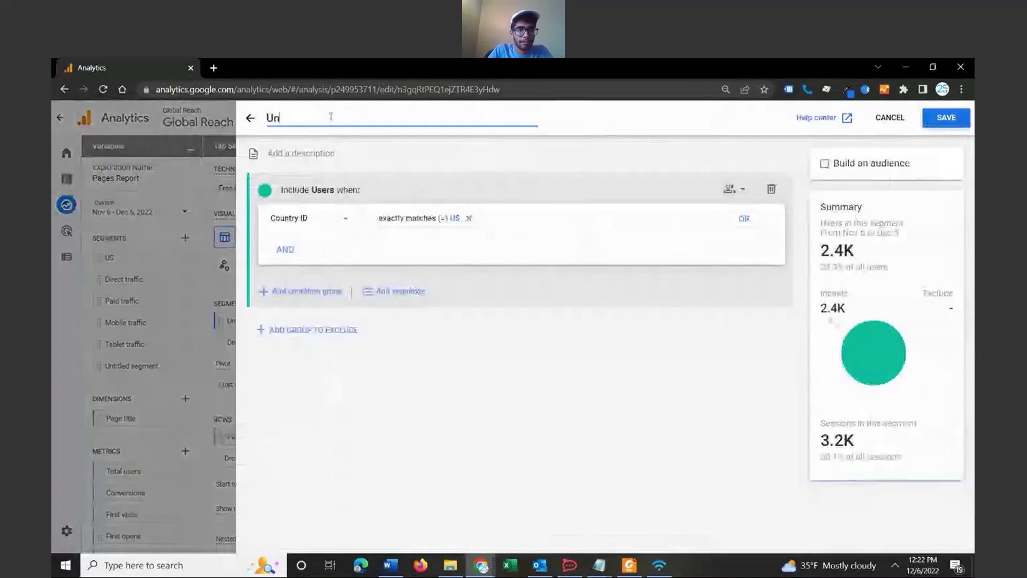
{"action": "type", "text": "ited STat"}
{"action": "key", "text": "BackSpace"}
{"action": "key", "text": "BackSpace"}
{"action": "key", "text": "BackSpace"}
{"action": "type", "text": "tates"}
{"action": "left_click", "coordinate": [947, 124]}
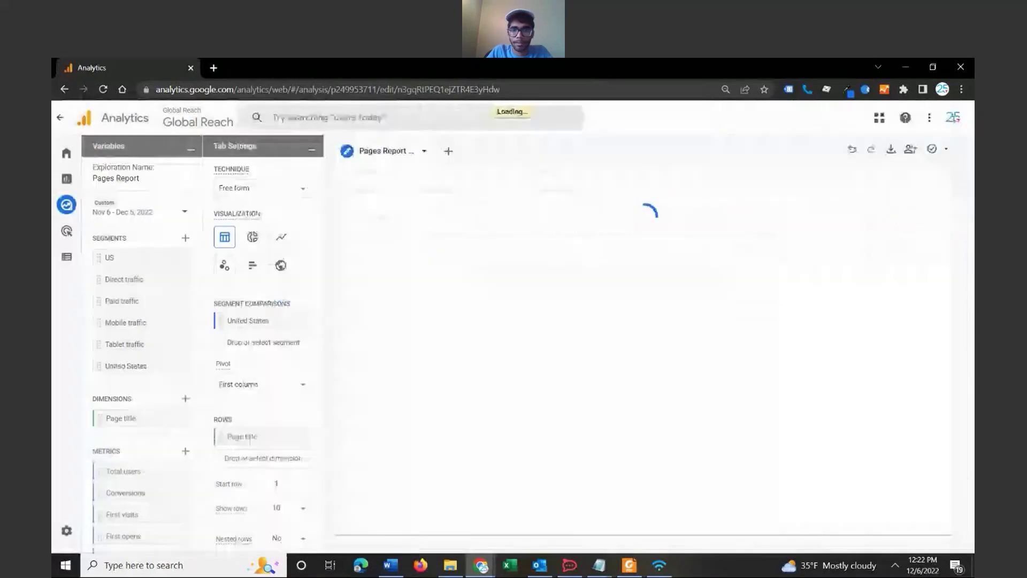